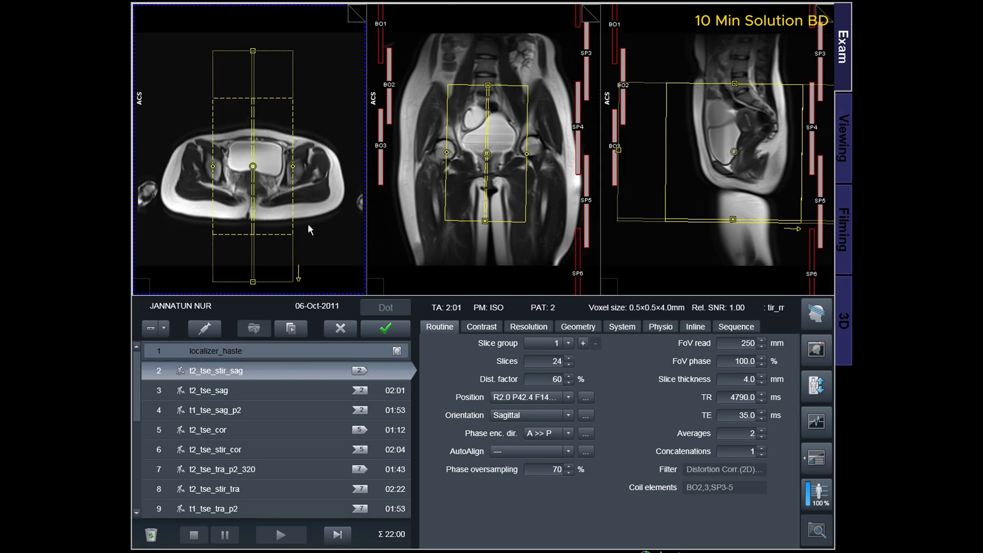
- Shift the t2_tse_stir_sag slice group toward the head on the sagittal localizer and check its coverage on neighbouring slices
click(529, 225)
scroll(530, 225, down, 3)
scroll(529, 230, down, 2)
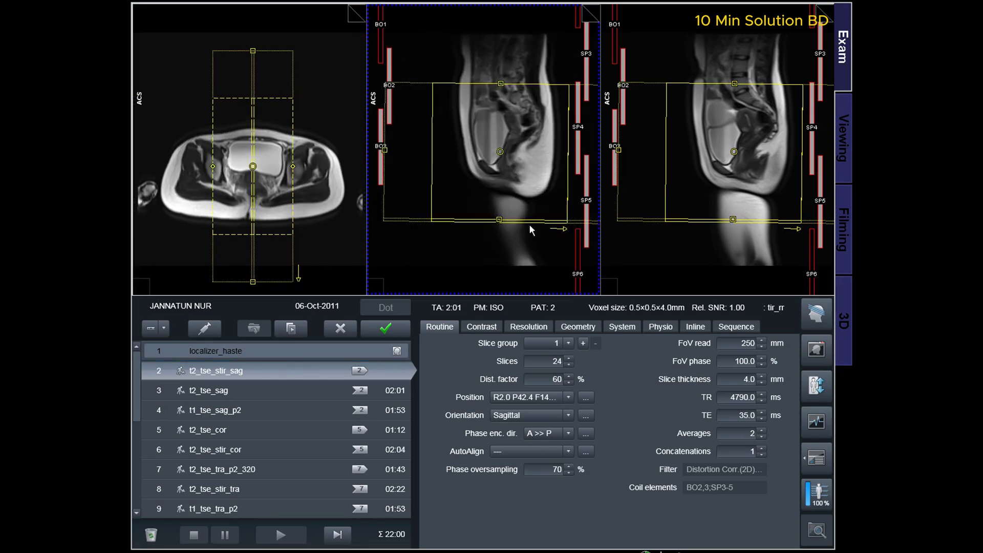
drag(500, 152, 501, 138)
click(783, 168)
scroll(783, 168, down, 2)
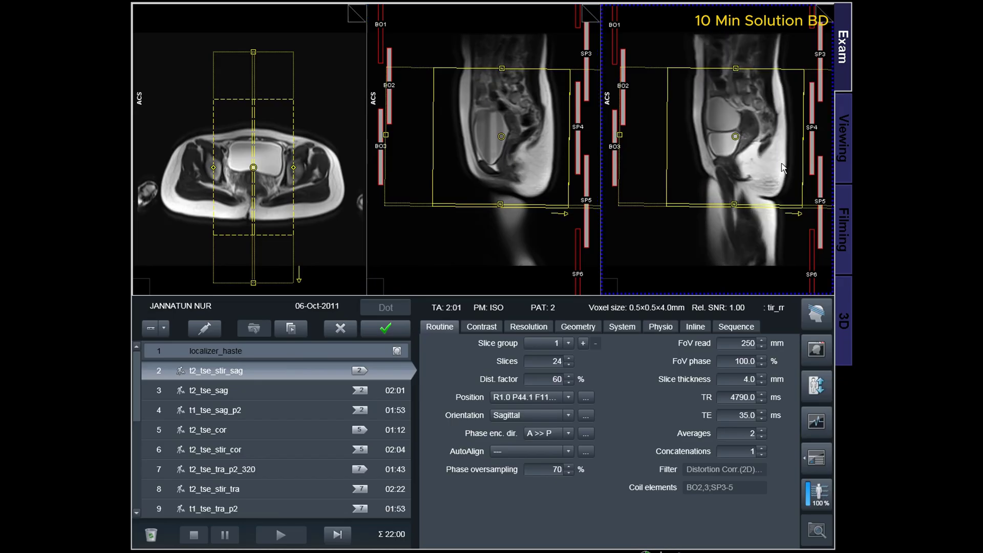
- Align the sagittal slice group with the pelvic midline on the coronal localizer and fine-tune its position on the midline sagittal image
click(358, 245)
scroll(358, 245, down, 6)
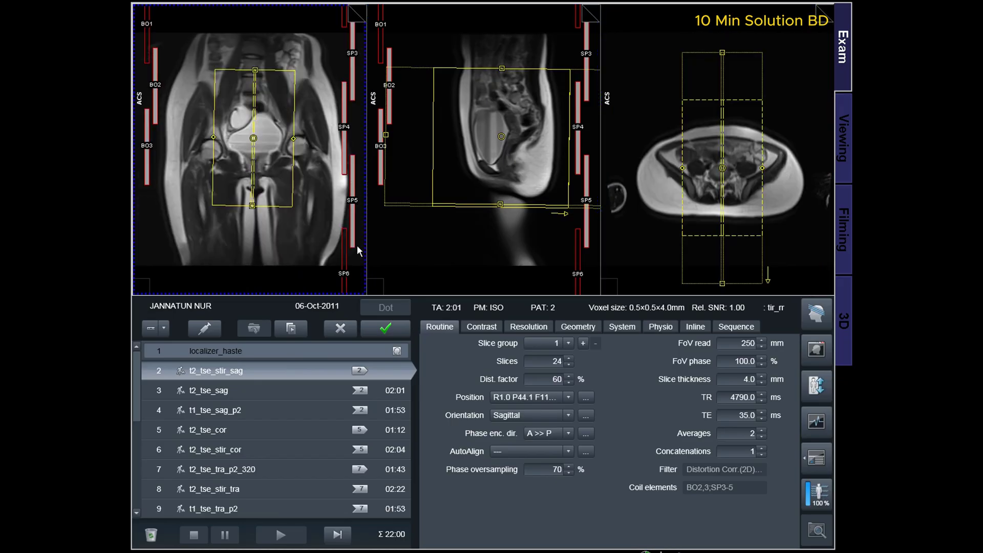
drag(255, 136, 252, 131)
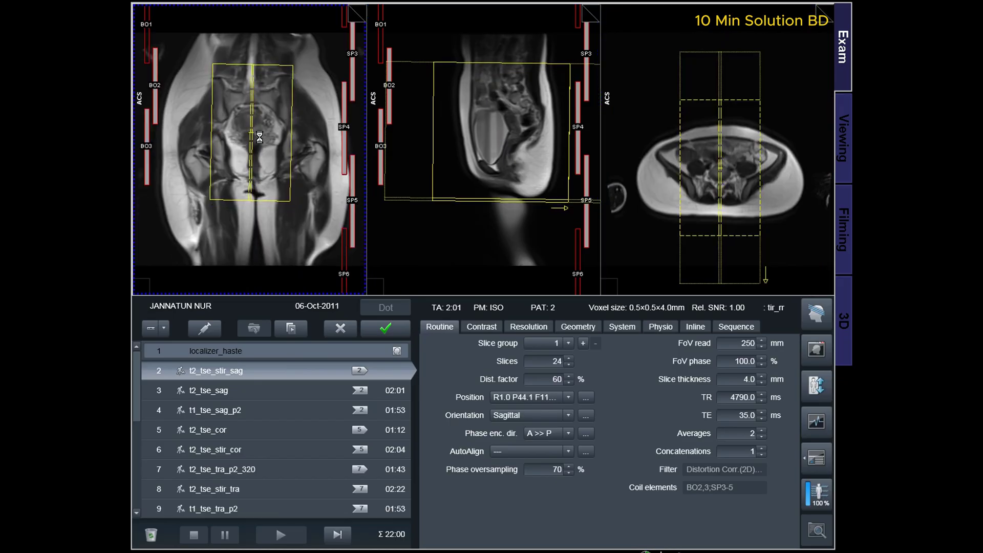
click(562, 180)
scroll(597, 192, down, 5)
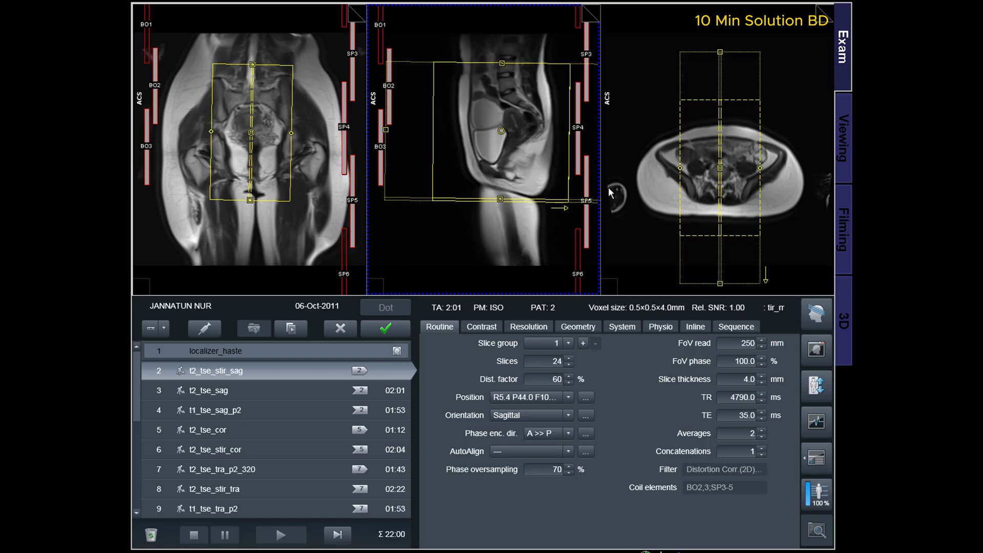
drag(501, 129, 500, 131)
- Set the distance factor to 49 % and check the slice coverage on the coronal and axial localizers
click(554, 380)
click(316, 186)
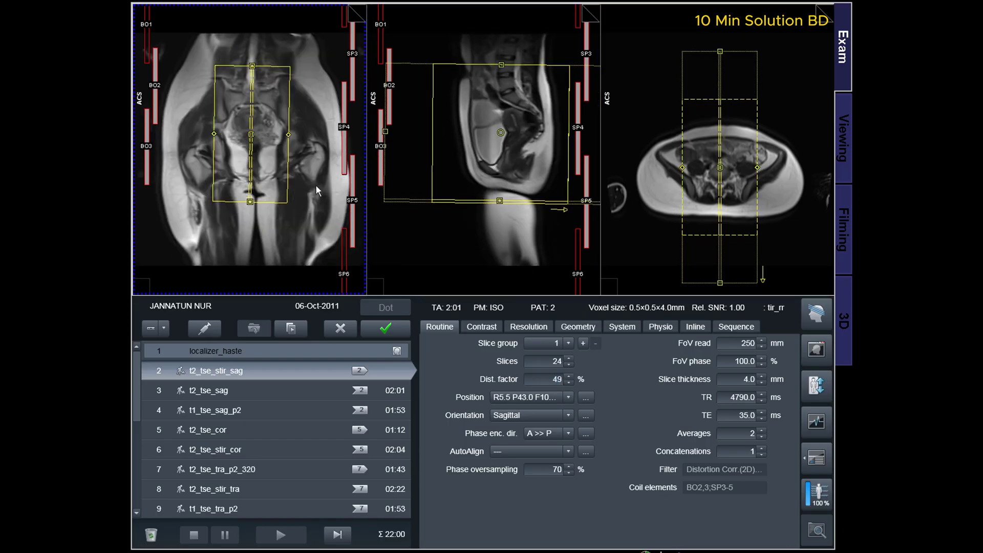
scroll(315, 185, down, 1)
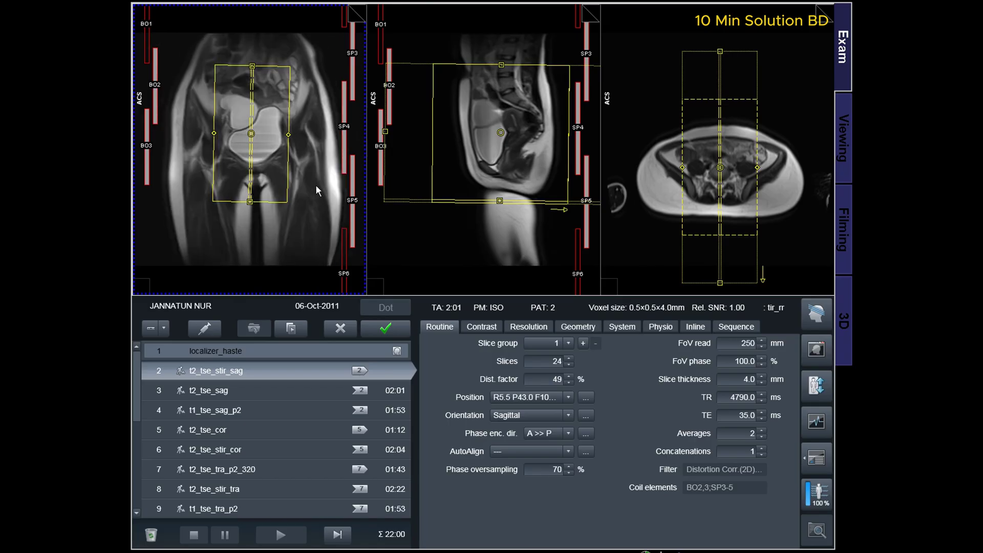
scroll(300, 171, down, 2)
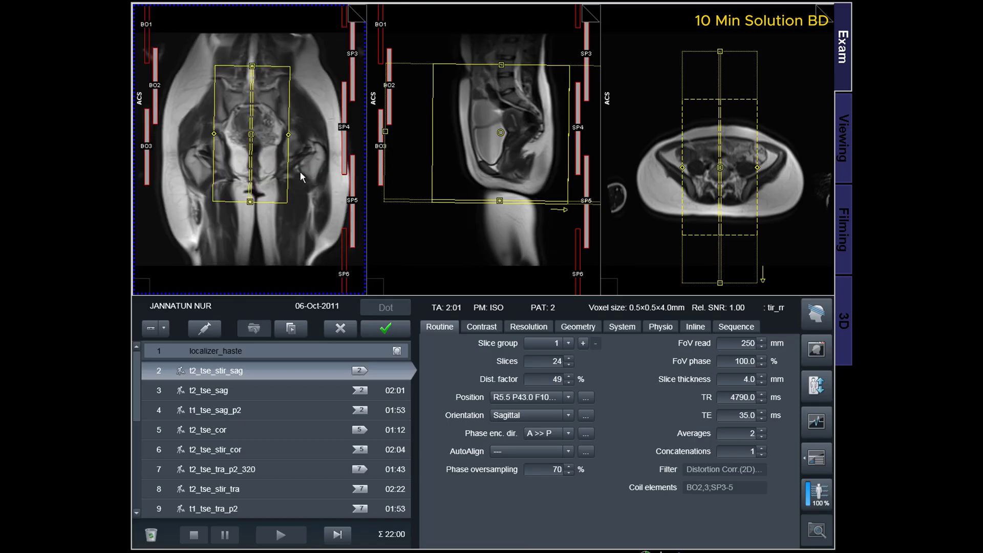
click(783, 216)
scroll(783, 216, down, 3)
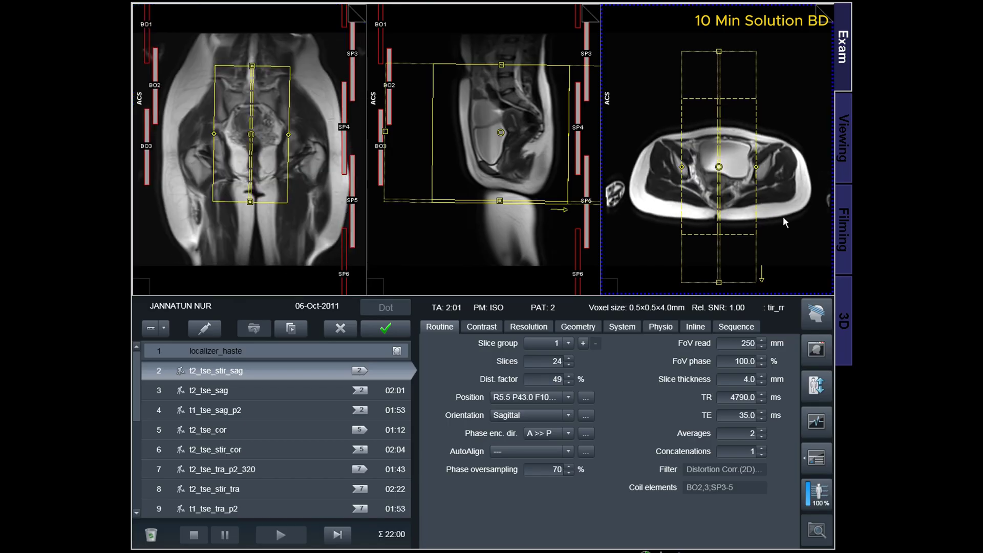
scroll(783, 216, up, 4)
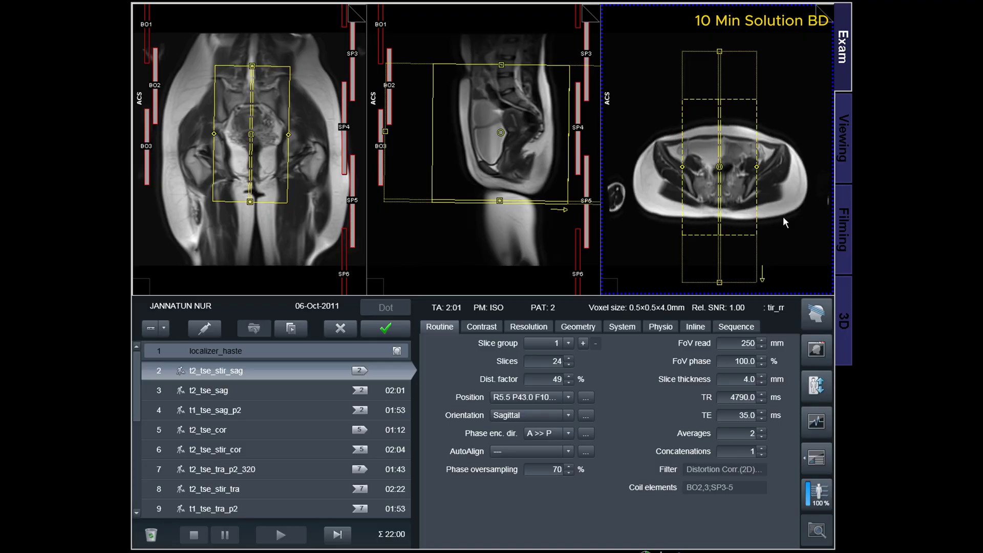
scroll(783, 219, up, 1)
- Set the distance factor to 57 %, check the axial coverage and apply the t2_tse_stir_sag protocol to start its scan
click(551, 380)
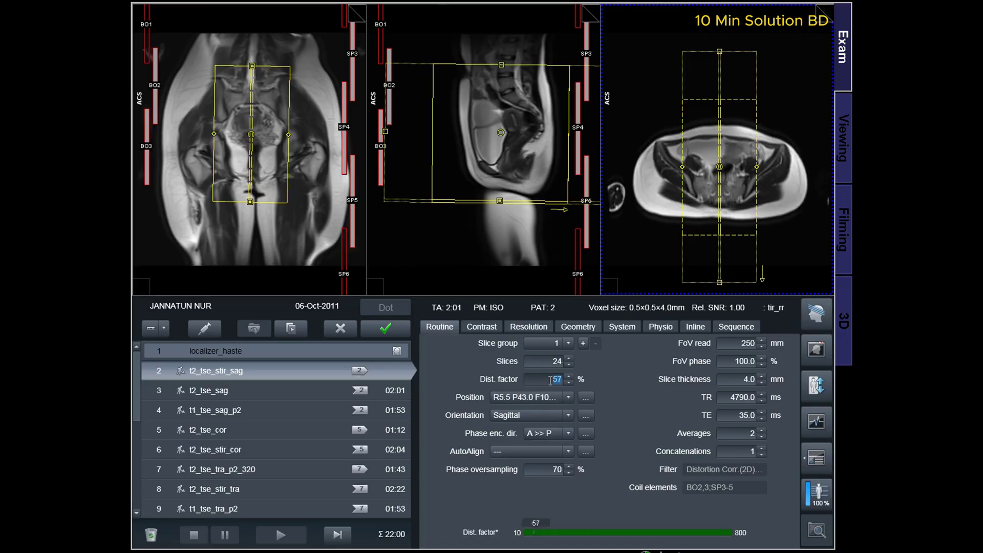
click(803, 212)
scroll(712, 183, up, 3)
scroll(753, 212, up, 2)
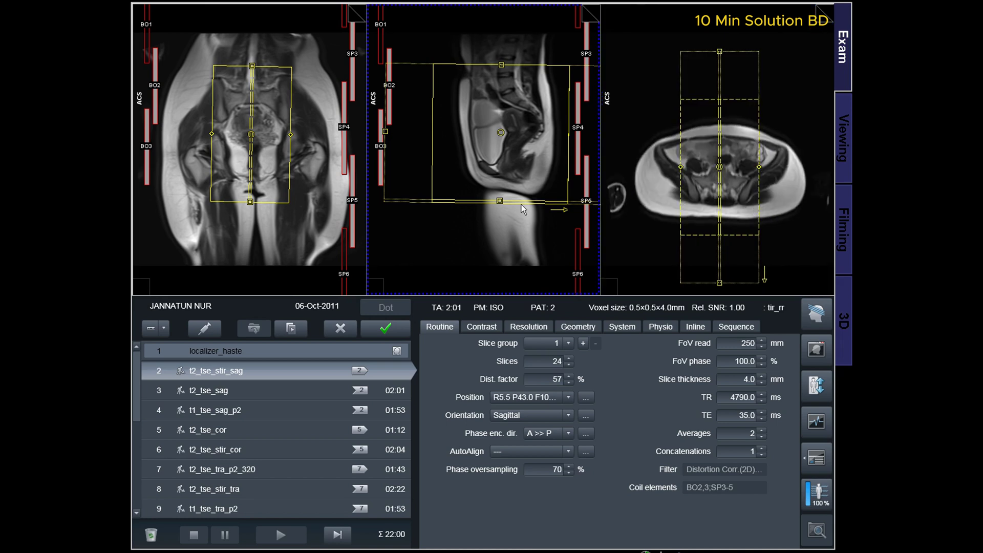
click(393, 329)
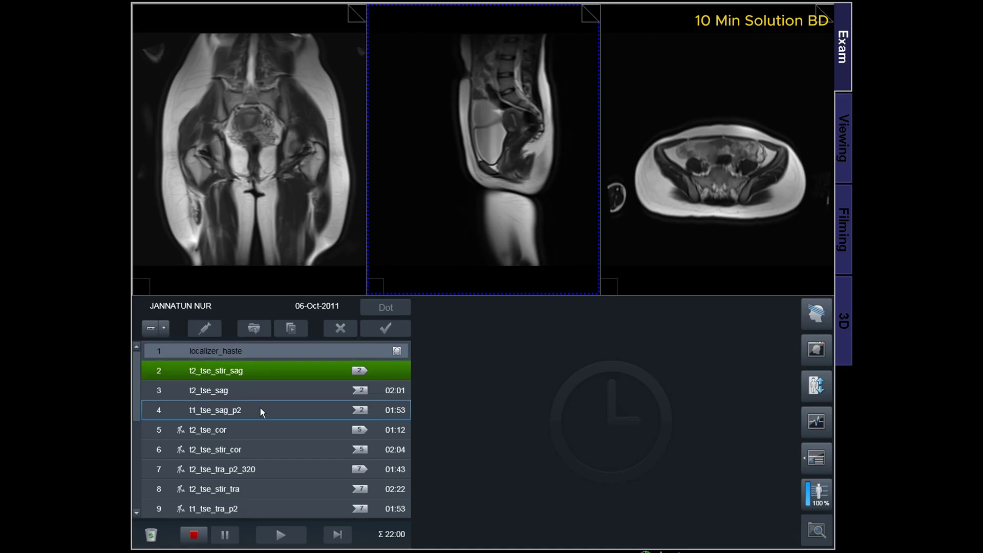
- Open t2_tse_sag, set its FoV read to 250 mm and apply the protocol
double_click(257, 392)
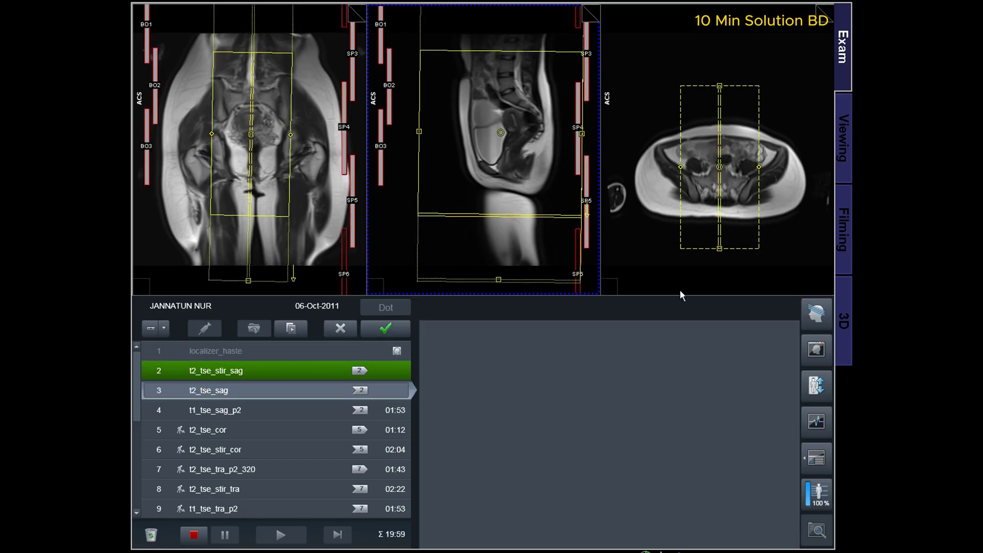
click(743, 346)
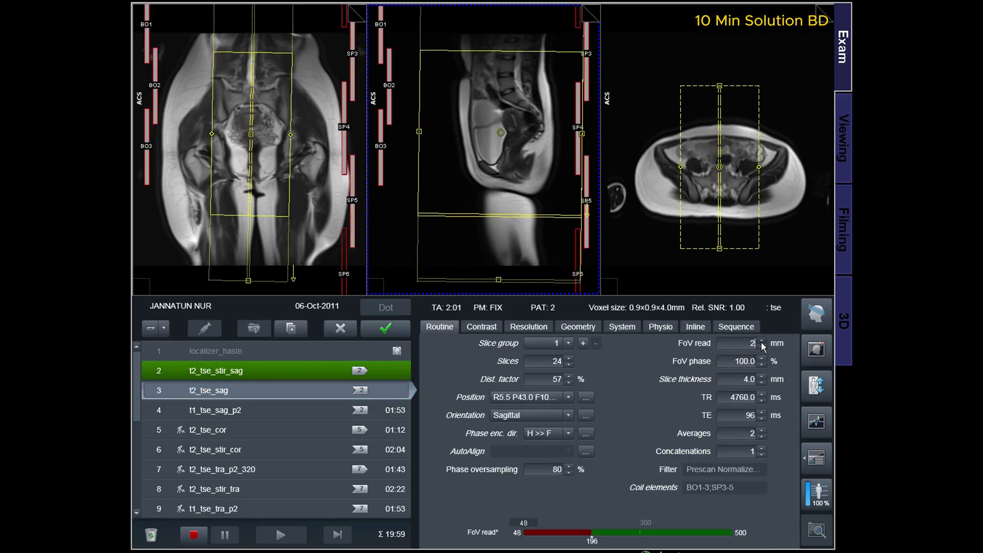
click(735, 344)
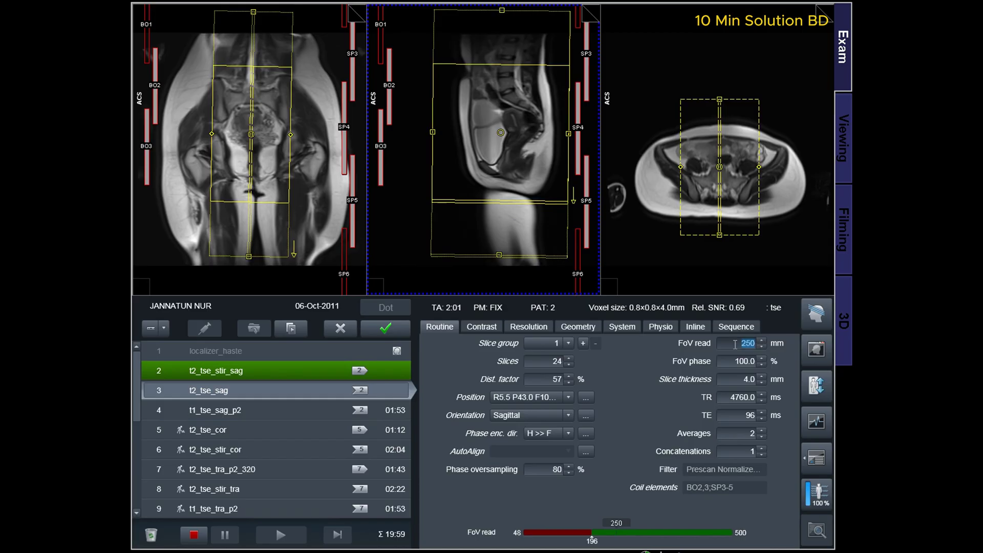
right_click(222, 380)
click(279, 221)
click(360, 259)
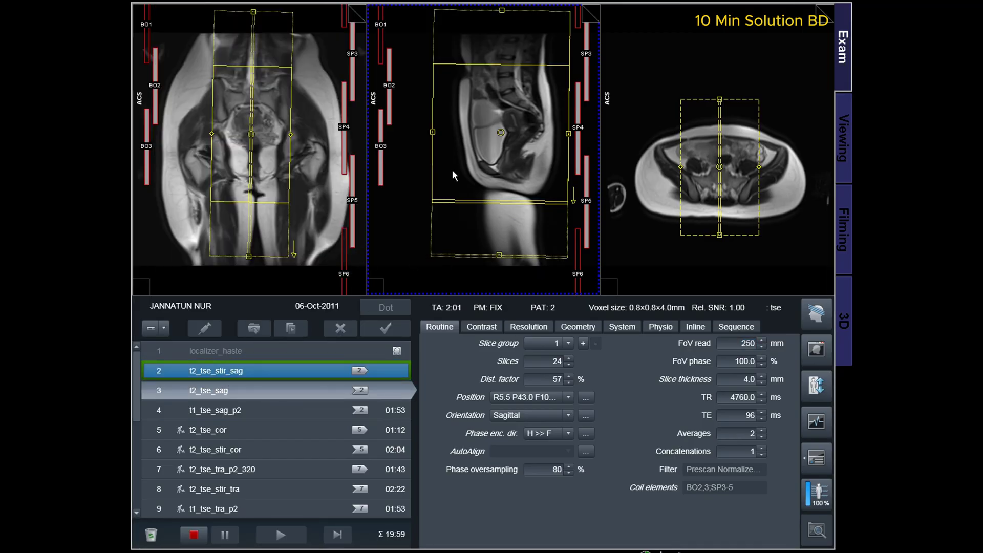
click(385, 328)
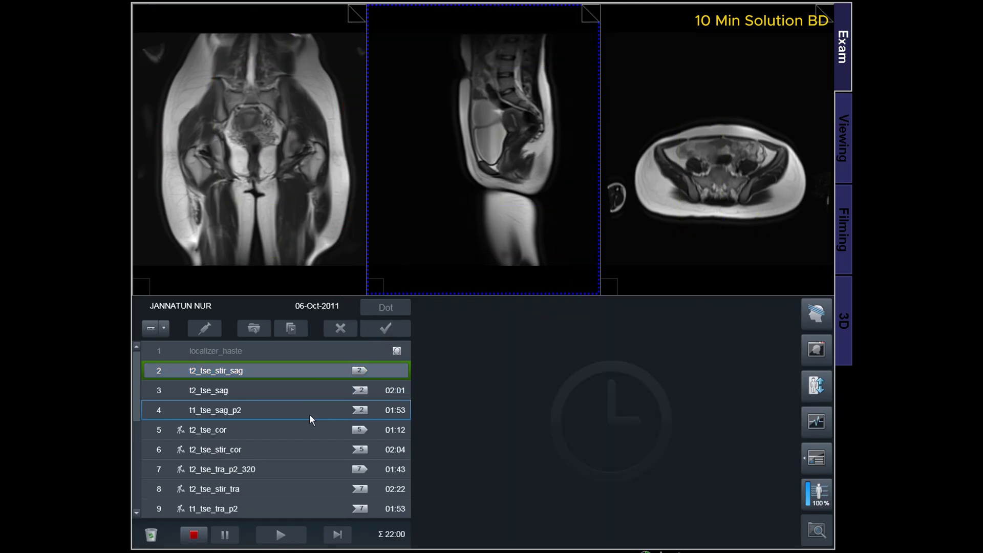
- Open t1_tse_sag_p2, set its FoV read to 250 mm and apply the protocol
double_click(312, 414)
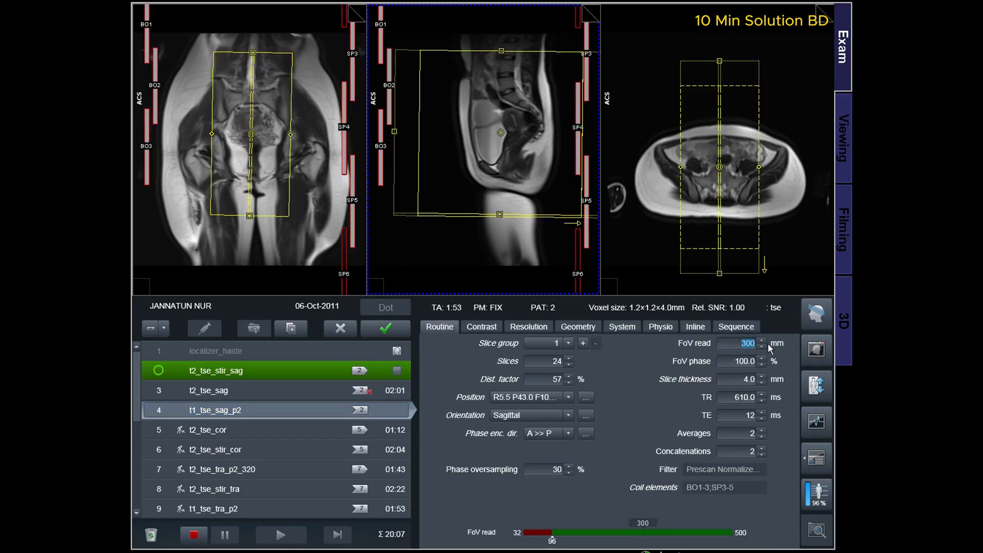
key(Return)
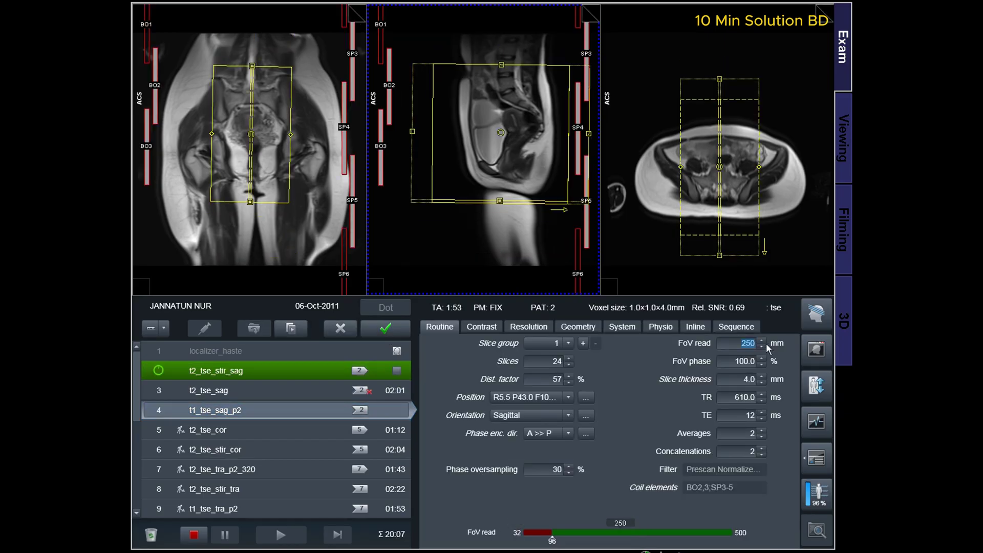
click(385, 328)
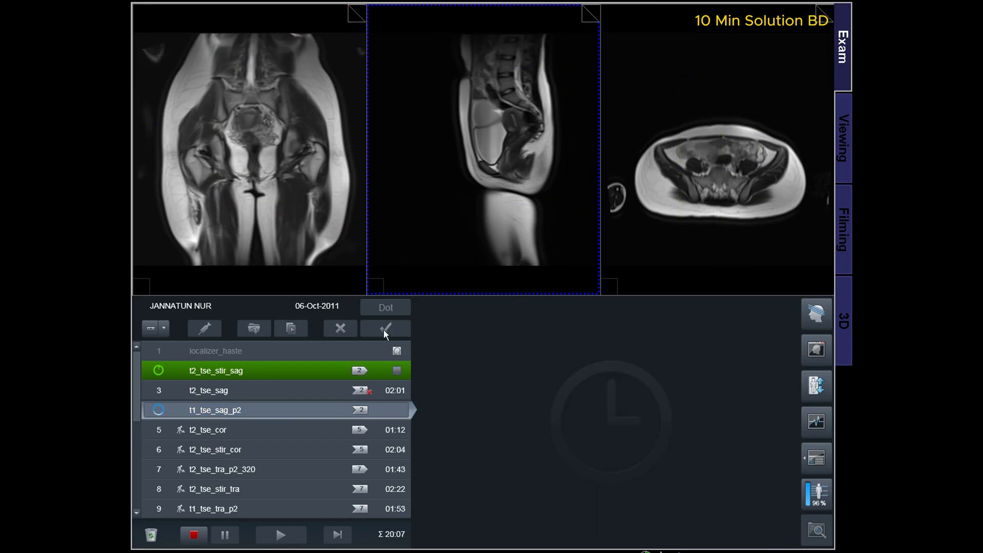
- Open t2_tse_cor and reposition its slice group on the sagittal and coronal images, shifting it toward the patient's right to centre it
double_click(275, 428)
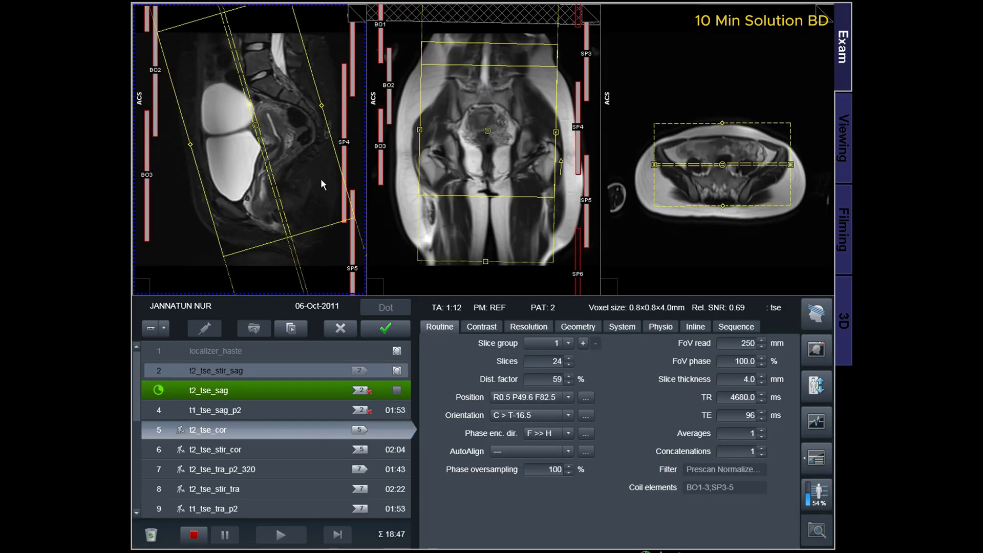
drag(260, 129, 257, 149)
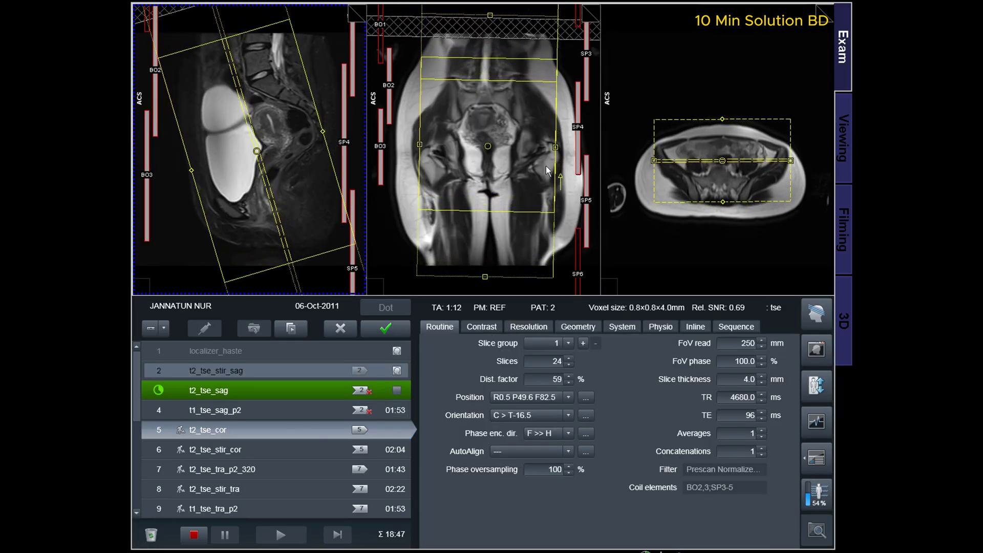
drag(488, 144, 486, 148)
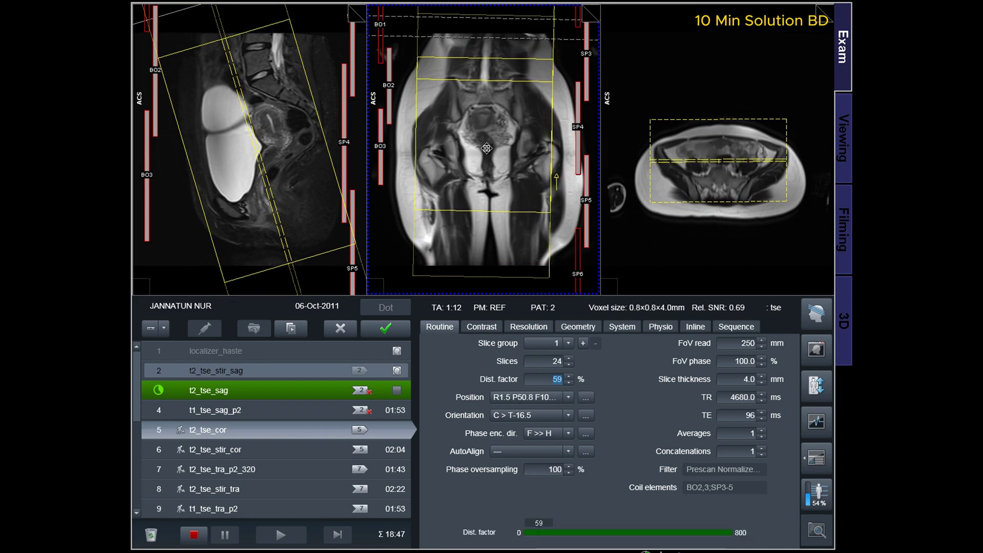
click(715, 158)
scroll(294, 196, down, 3)
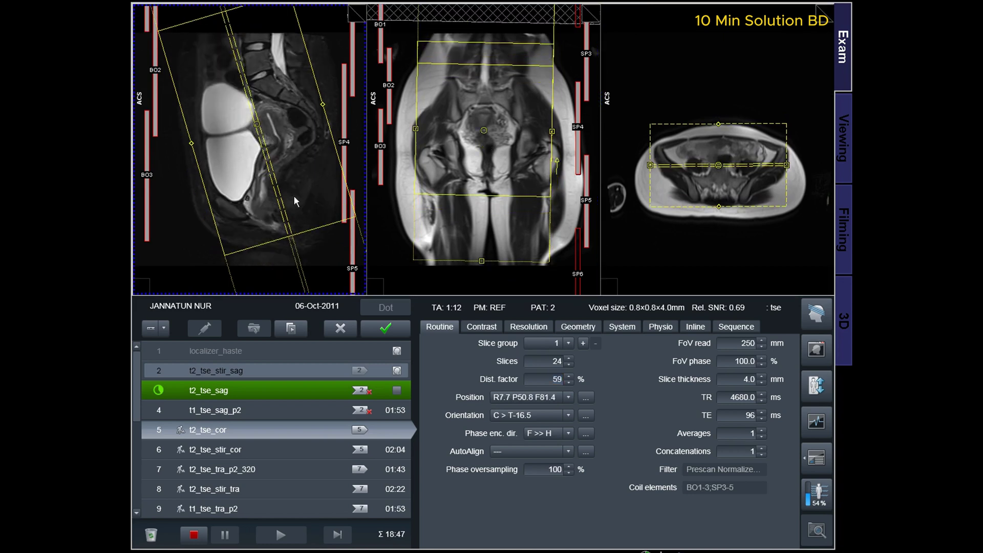
- Set the t2_tse_cor distance factor to 43 % and move the slice group anteriorly on the sagittal image
scroll(294, 196, up, 2)
text(43)
click(295, 183)
drag(258, 128, 250, 130)
scroll(251, 130, down, 5)
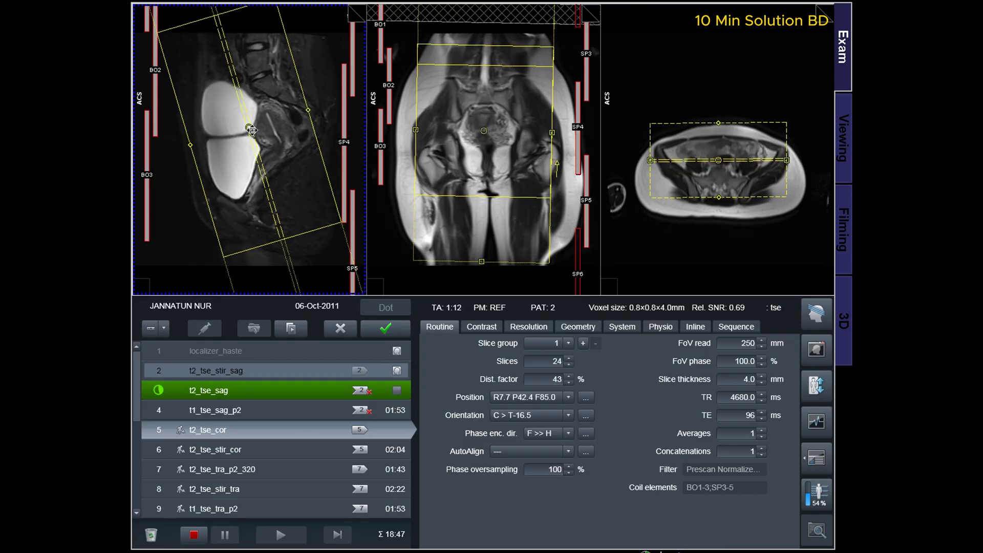
scroll(264, 149, up, 1)
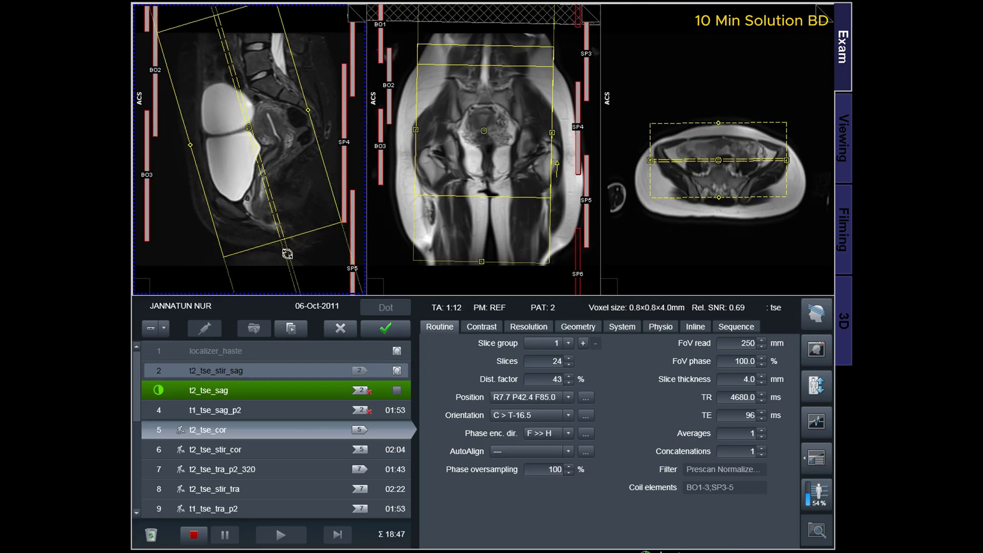
- Rotate the coronal slice group on the sagittal image to an orientation of about C > T-7.9 and check it through the stack
drag(288, 254, 274, 300)
scroll(271, 112, down, 6)
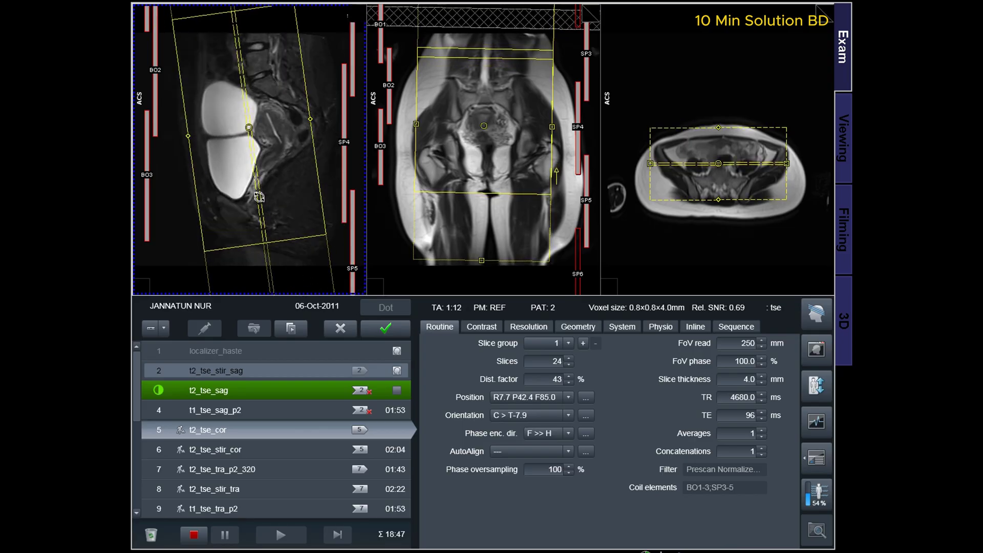
scroll(259, 197, down, 4)
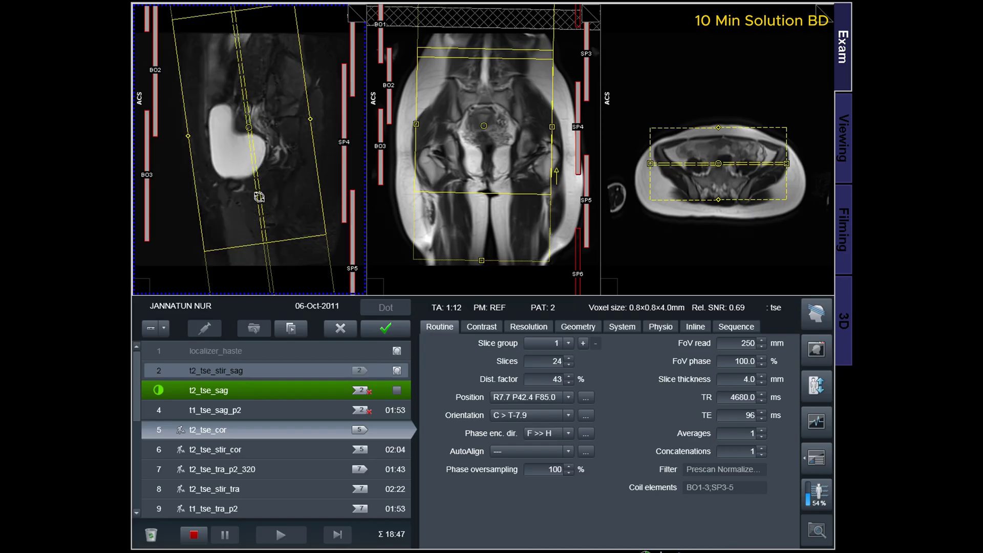
- Set the distance factor to 31 %, nudge the coronal slice group posteriorly and check its coverage on the sagittal and axial images
click(556, 380)
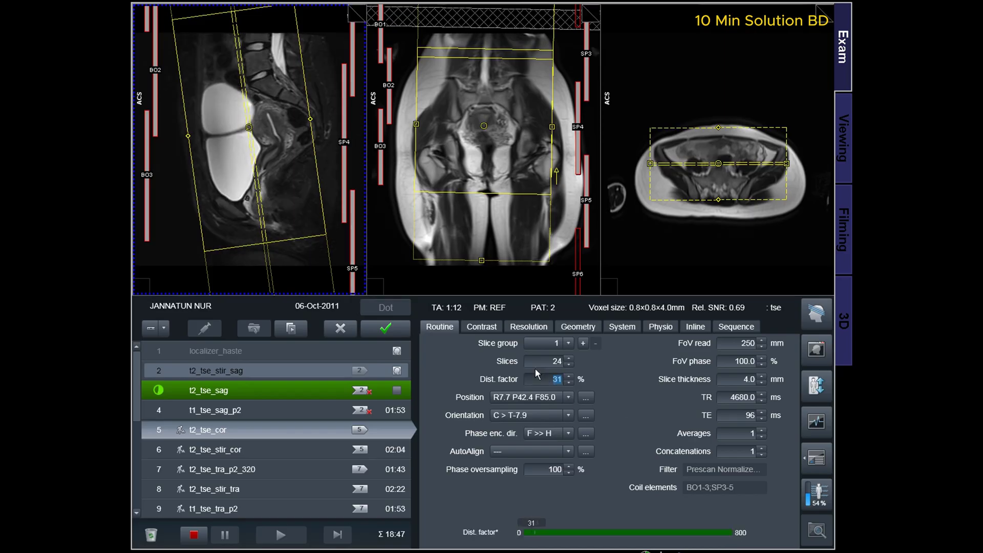
key(Return)
drag(249, 128, 251, 126)
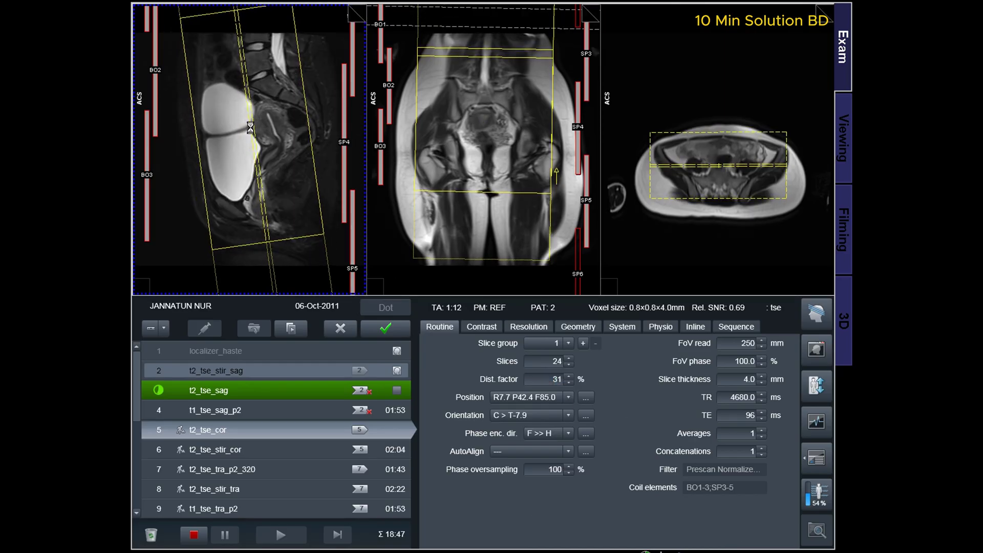
scroll(263, 169, down, 2)
scroll(263, 169, up, 2)
scroll(263, 169, down, 8)
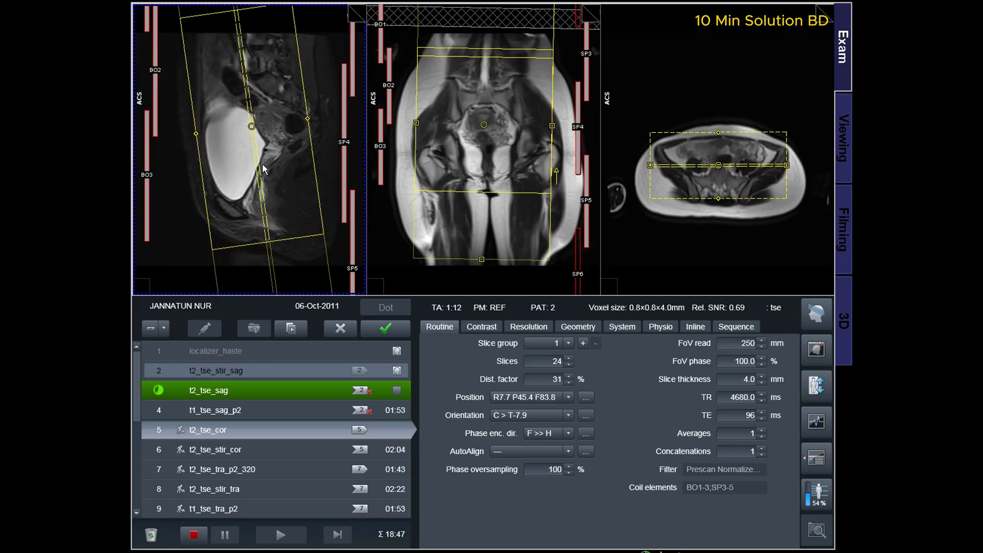
scroll(263, 169, down, 8)
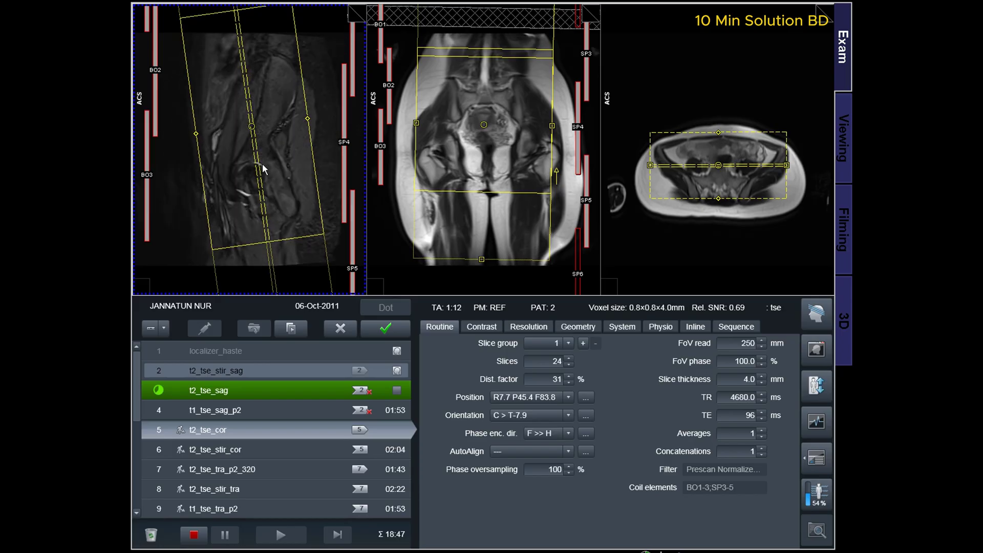
scroll(262, 164, down, 8)
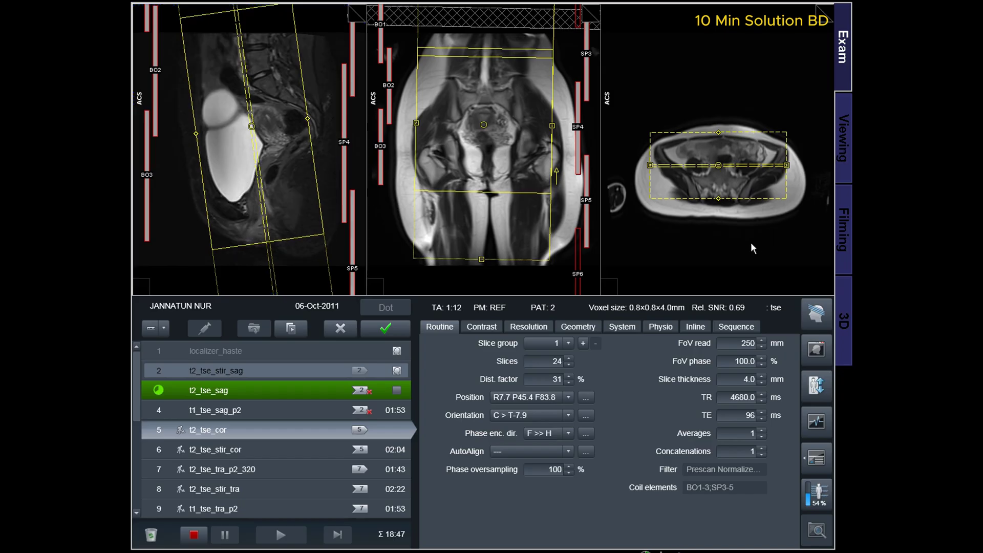
scroll(752, 244, down, 6)
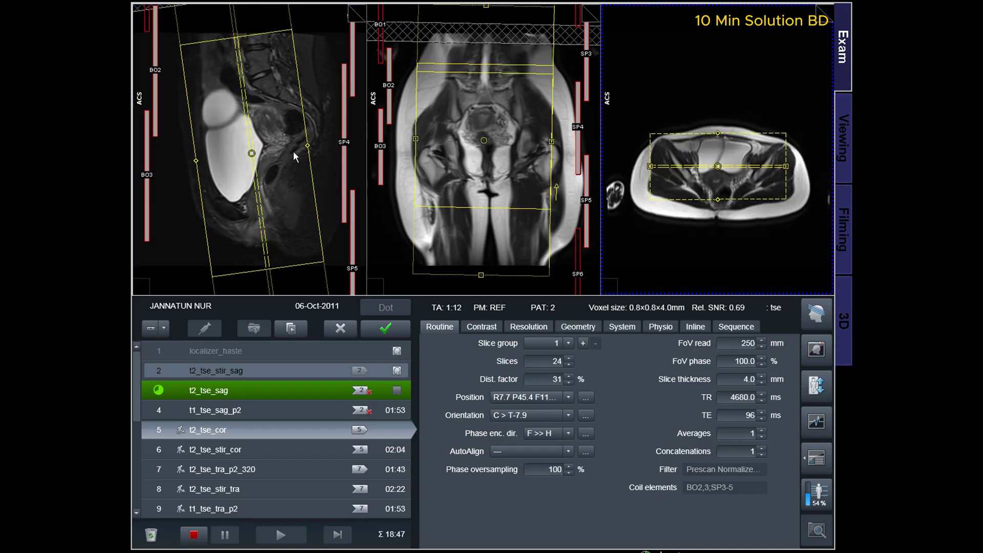
- Move the coronal slice group toward the head on the sagittal image and set its distance factor to 36 %
drag(293, 186, 293, 159)
scroll(293, 158, down, 2)
click(568, 376)
click(567, 376)
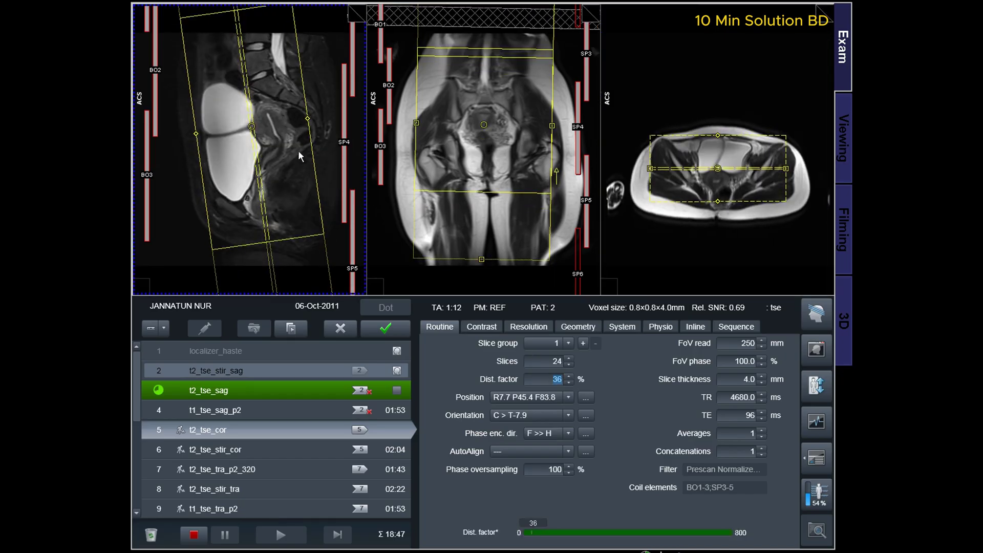
- Rotate the coronal slice group on the sagittal image to C > T-9.8 and check it through the sagittal stack
drag(271, 262, 279, 271)
scroll(298, 186, down, 2)
scroll(299, 190, down, 6)
scroll(276, 124, down, 7)
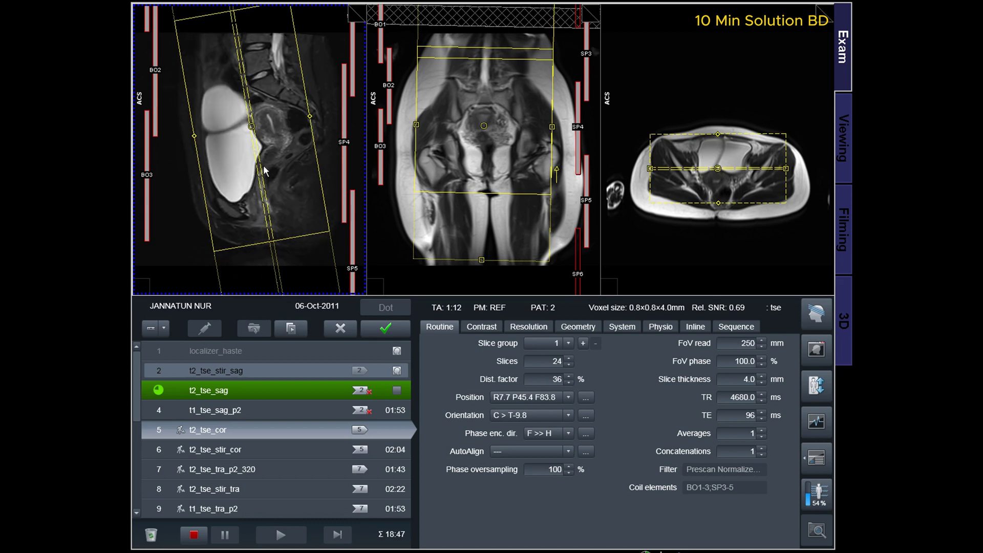
scroll(238, 159, down, 8)
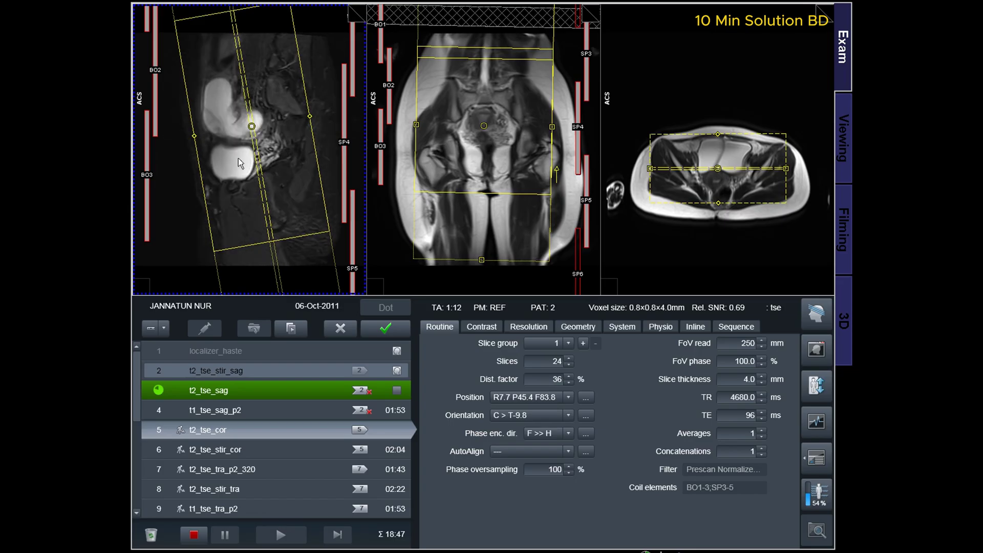
scroll(238, 159, up, 8)
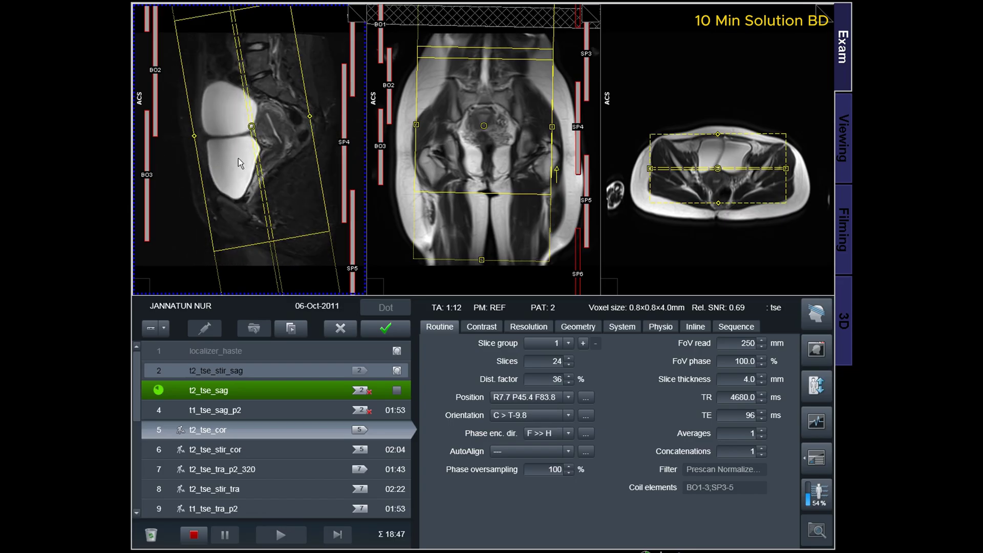
- Check the coronal slice group's coverage on the coronal and sagittal images and confirm t2_tse_cor for scanning
scroll(502, 160, down, 5)
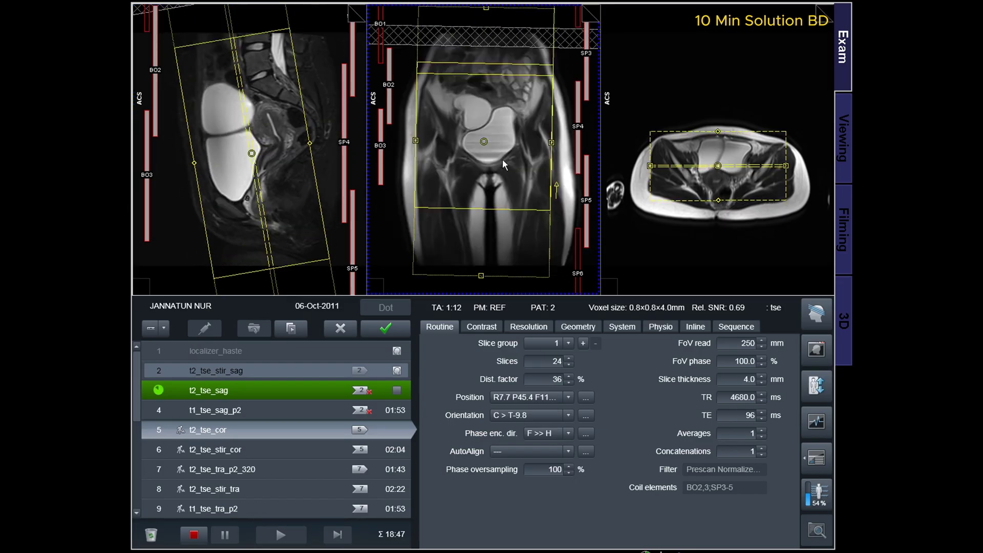
scroll(276, 194, down, 6)
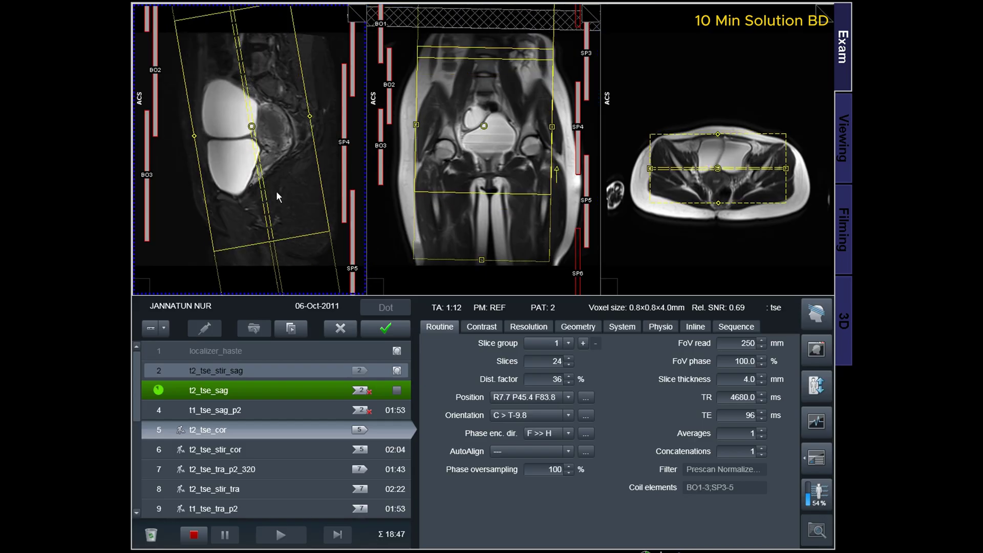
scroll(705, 227, down, 2)
click(386, 329)
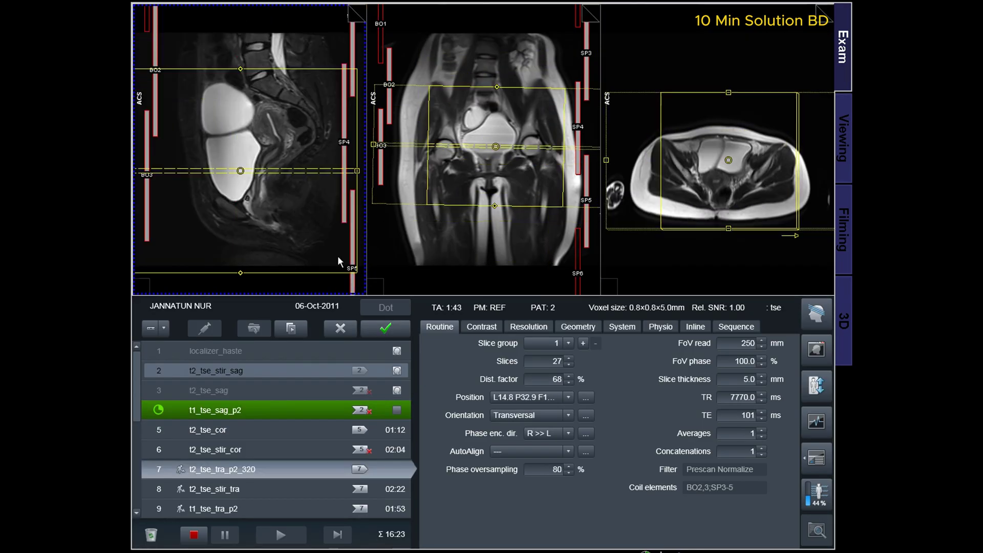
- Open t2_tse_tra_p2_320 and reposition its slice group on the sagittal image, shifting it slightly posteriorly
right_click(312, 236)
click(341, 316)
drag(318, 231, 259, 200)
drag(241, 166, 244, 152)
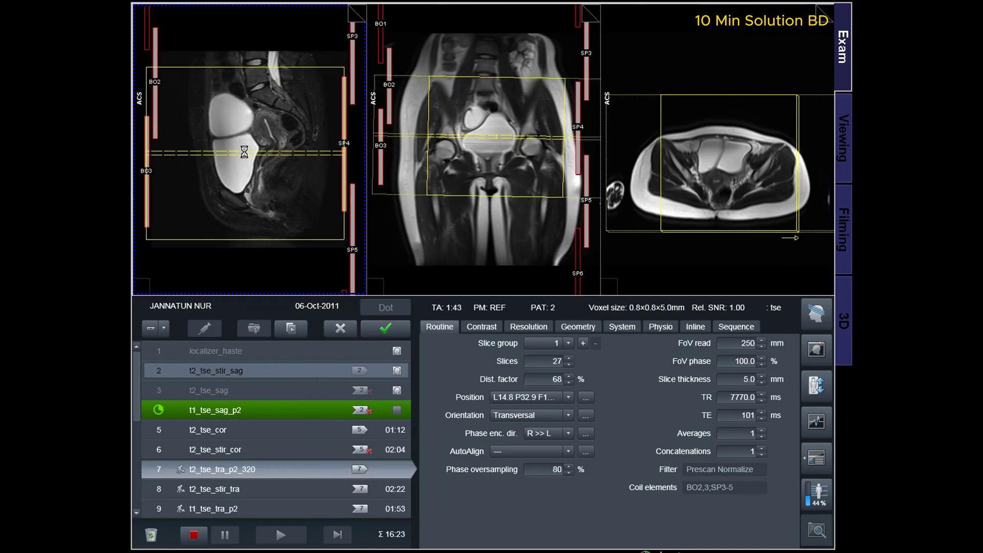
drag(727, 166, 727, 166)
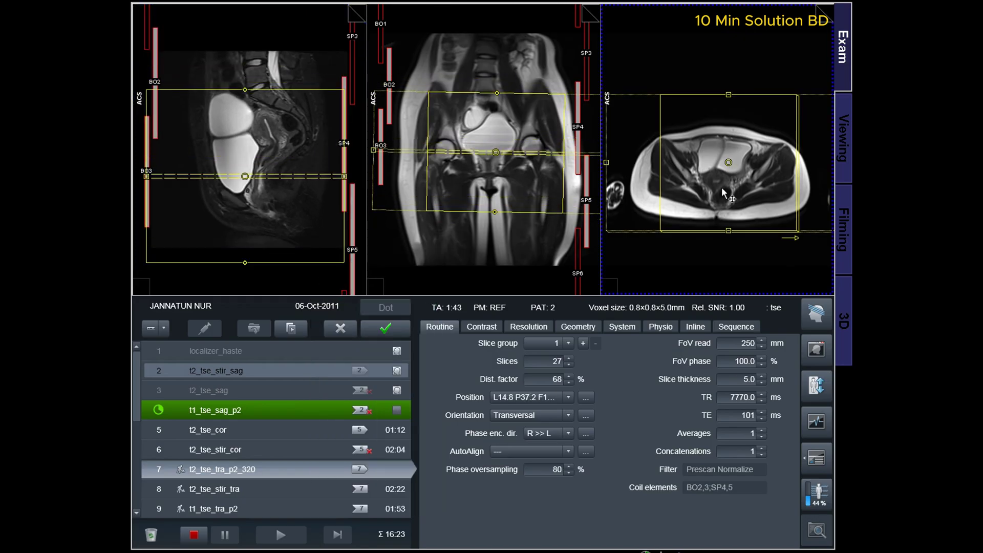
- Move the transverse slice group toward the head on the sagittal image and set its distance factor to 49 %
scroll(500, 179, up, 1)
scroll(500, 179, down, 1)
scroll(496, 167, up, 2)
scroll(496, 167, down, 1)
drag(273, 188, 273, 166)
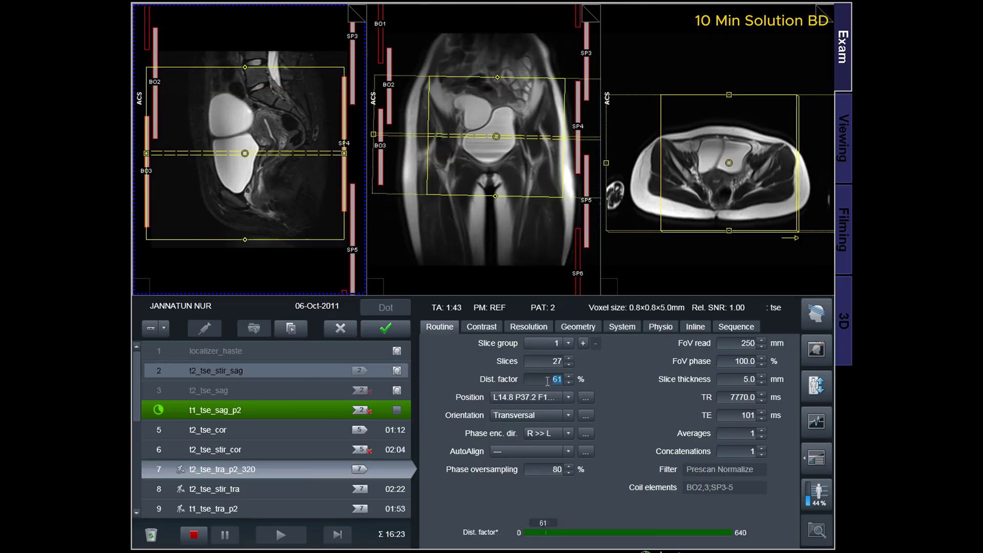
scroll(548, 381, down, 1)
click(282, 189)
scroll(282, 190, down, 2)
scroll(282, 190, up, 2)
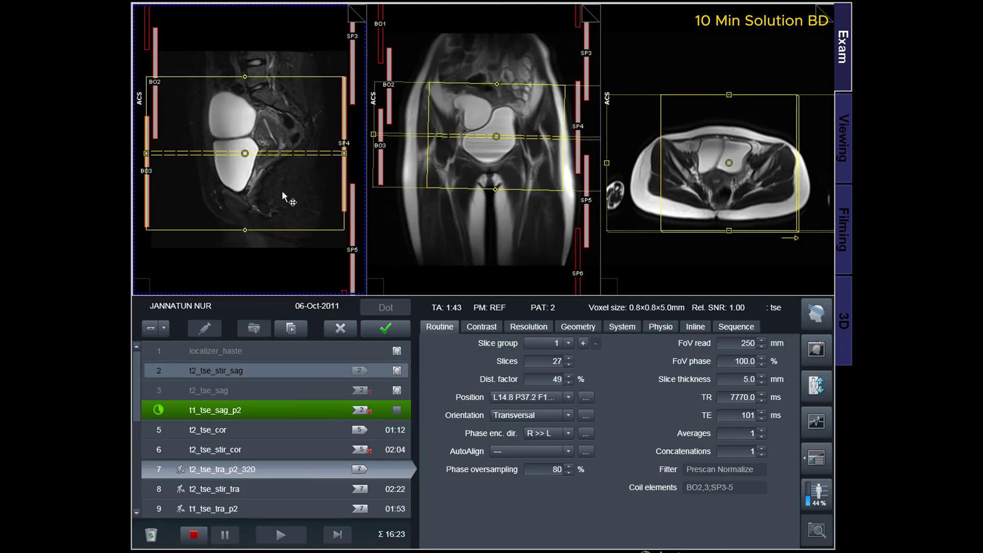
- Rotate the transverse slice group to T > C3.3, set the distance factor to 31 % and check its coverage through the sagittal stack
drag(353, 155, 358, 148)
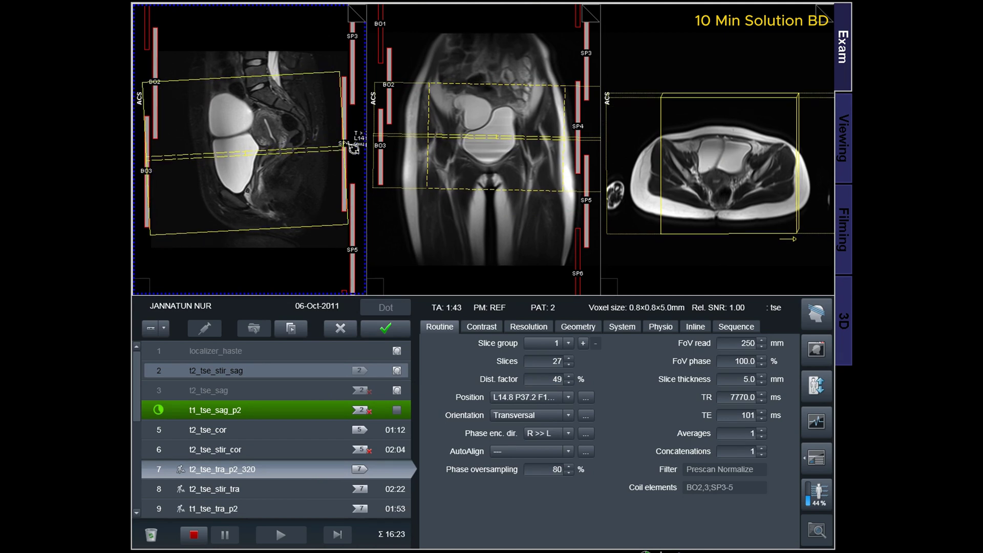
click(549, 380)
click(292, 241)
scroll(292, 241, down, 4)
scroll(292, 246, down, 6)
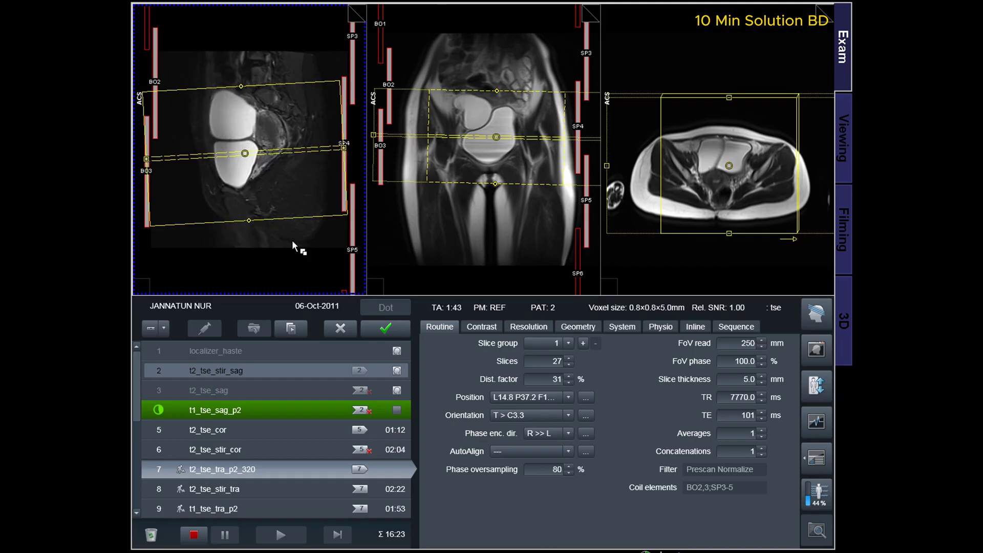
scroll(293, 241, down, 6)
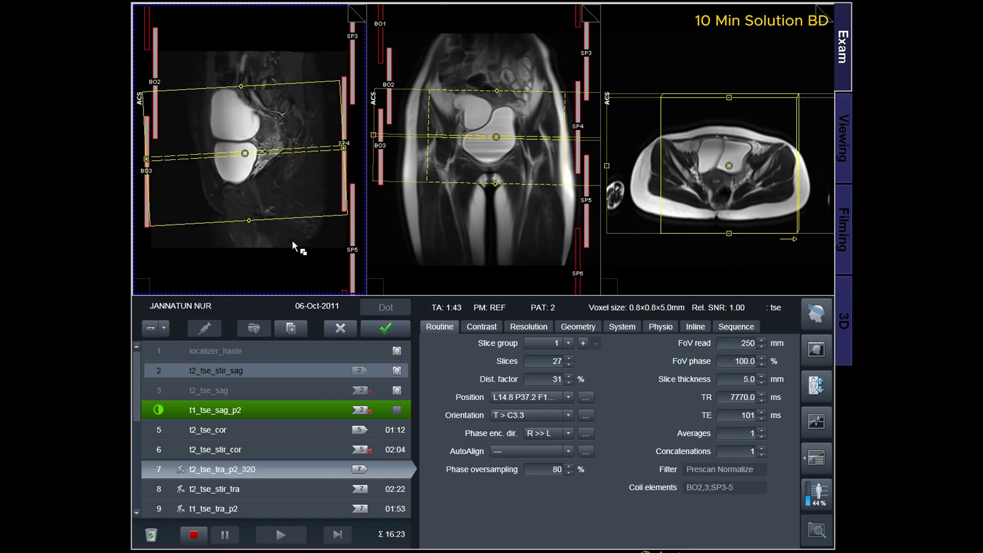
scroll(293, 241, up, 6)
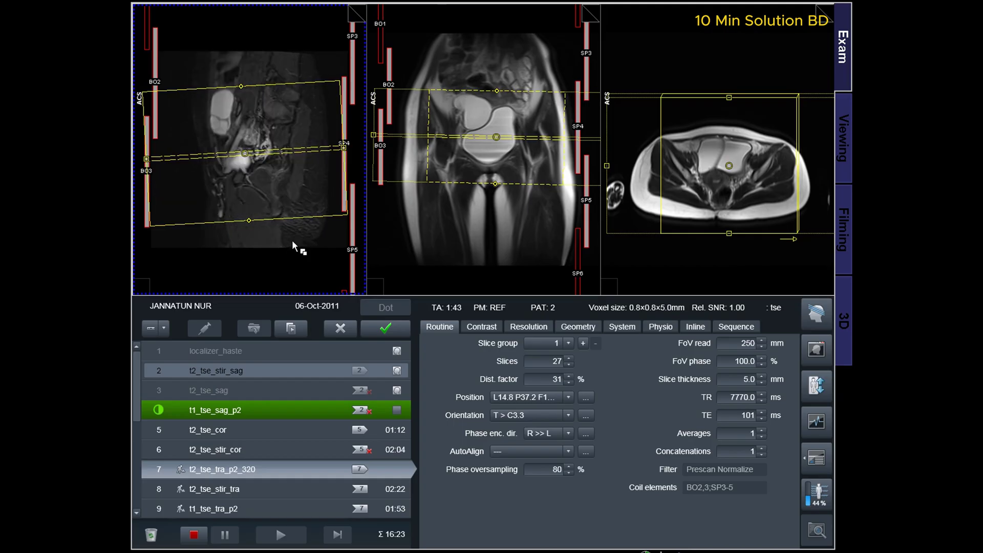
scroll(292, 242, up, 2)
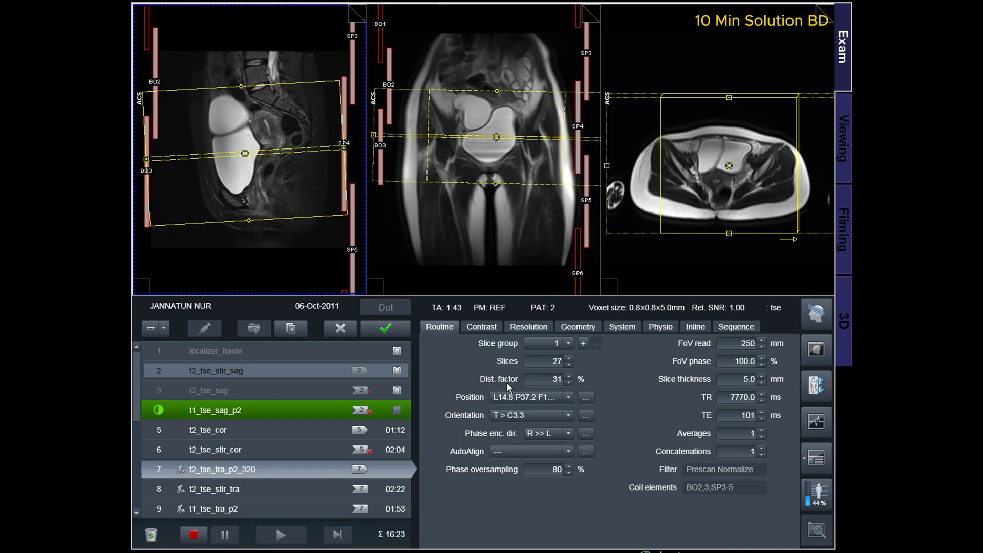
- Set the transverse slice group's distance factor to 33 % and check its coverage across the sagittal images
click(553, 381)
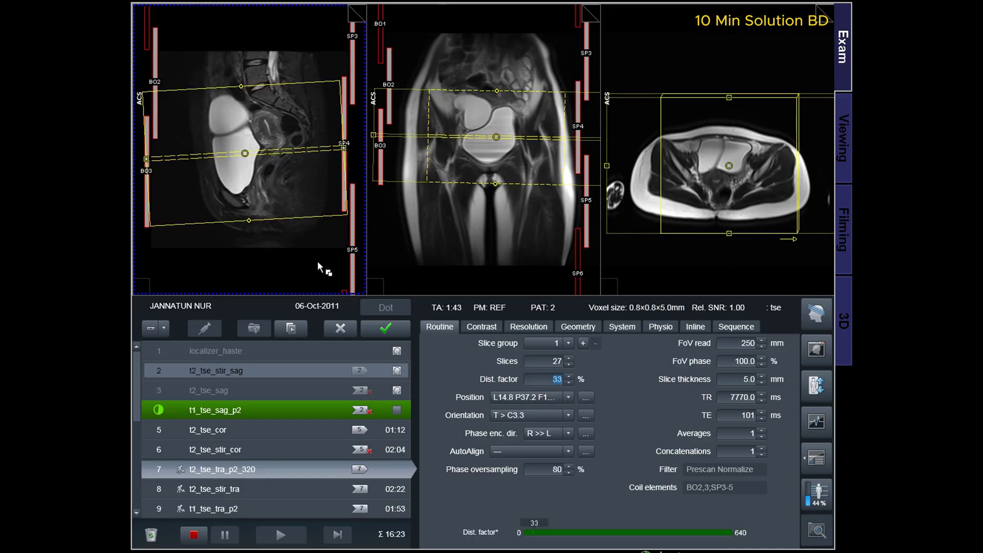
scroll(293, 188, down, 5)
scroll(293, 190, down, 6)
scroll(292, 188, down, 7)
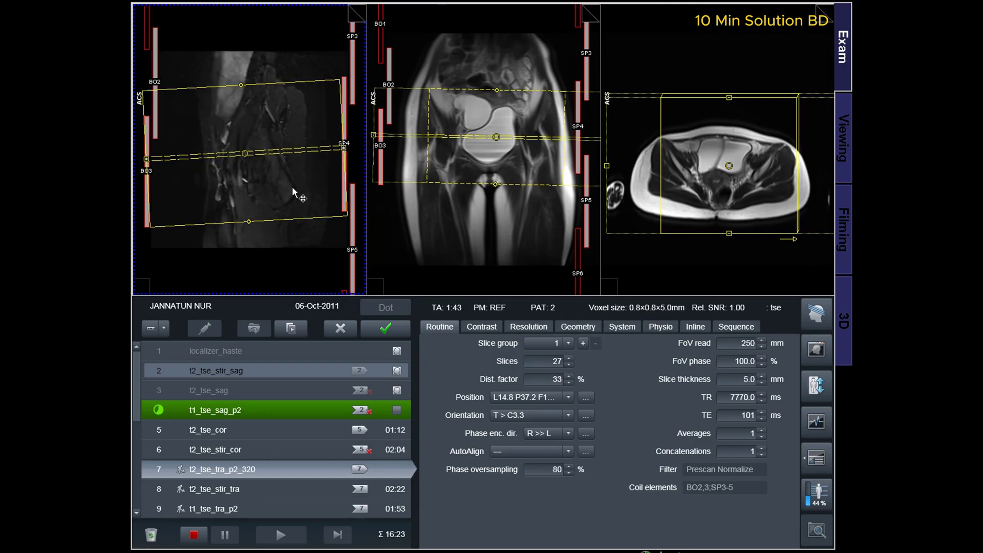
scroll(293, 189, up, 7)
scroll(292, 186, down, 4)
scroll(292, 186, up, 4)
scroll(292, 187, up, 1)
- Rotate the transverse slice group to T > C4.1, shift it toward the patient's right to about R1.8 and check it on the t2_tse_sag images
drag(329, 150, 338, 147)
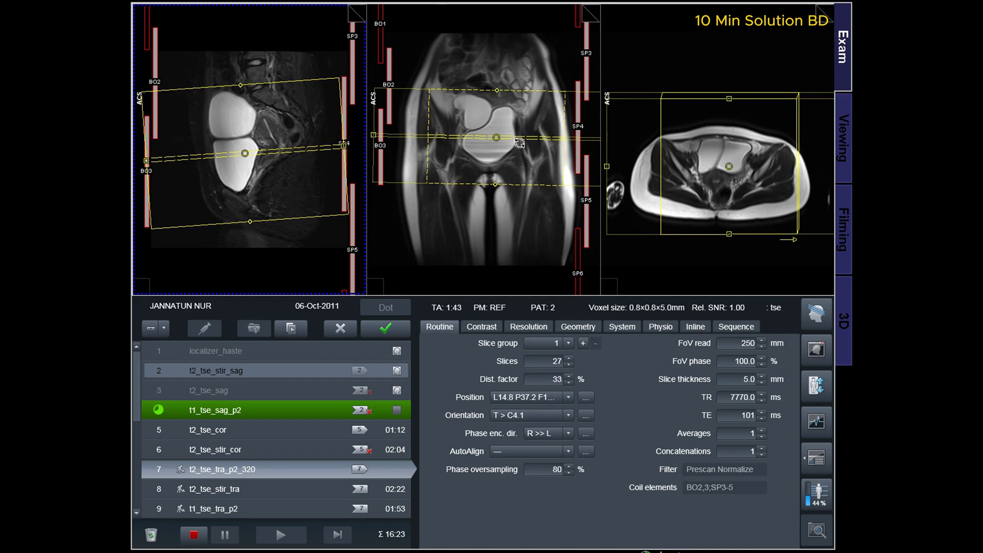
drag(499, 138, 484, 137)
drag(712, 165, 715, 165)
scroll(743, 188, down, 5)
scroll(745, 193, down, 4)
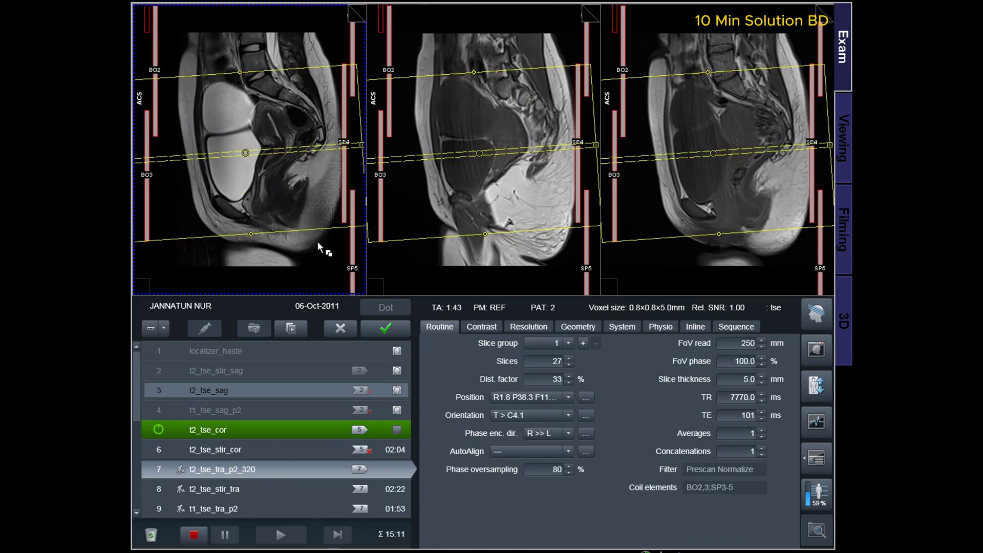
scroll(320, 262, down, 3)
scroll(318, 263, down, 7)
scroll(318, 263, down, 3)
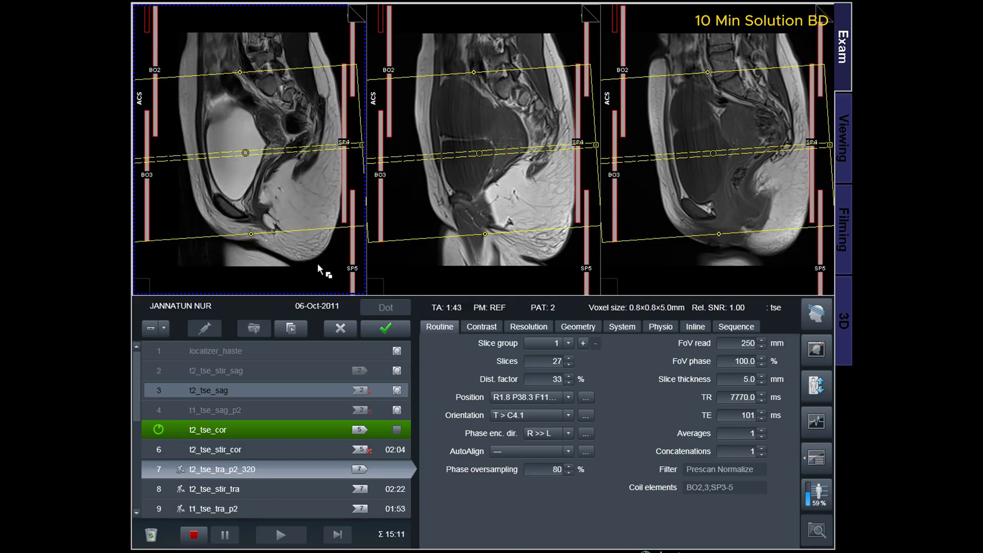
- Bring the fat-suppressed sagittal and localizer coronal images back into the views and shift the transverse slice group posteriorly to about P41.1
click(397, 356)
click(701, 217)
click(515, 225)
scroll(515, 227, down, 2)
scroll(539, 226, up, 4)
scroll(542, 234, up, 1)
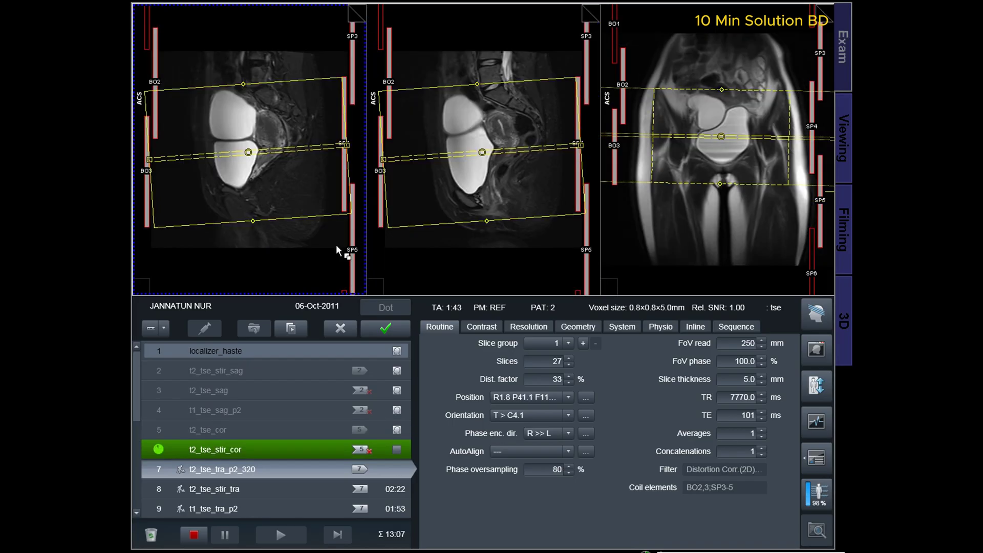
- Check the transverse slice group's coverage through the sagittal stack and confirm t2_tse_tra_p2_320 for scanning
scroll(306, 182, down, 3)
scroll(307, 183, down, 6)
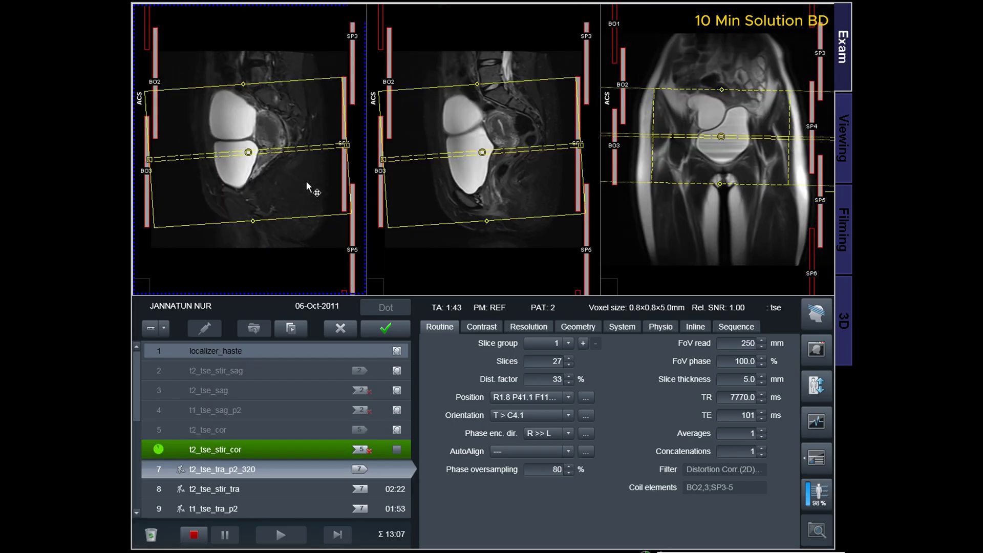
scroll(307, 182, down, 1)
scroll(307, 182, up, 1)
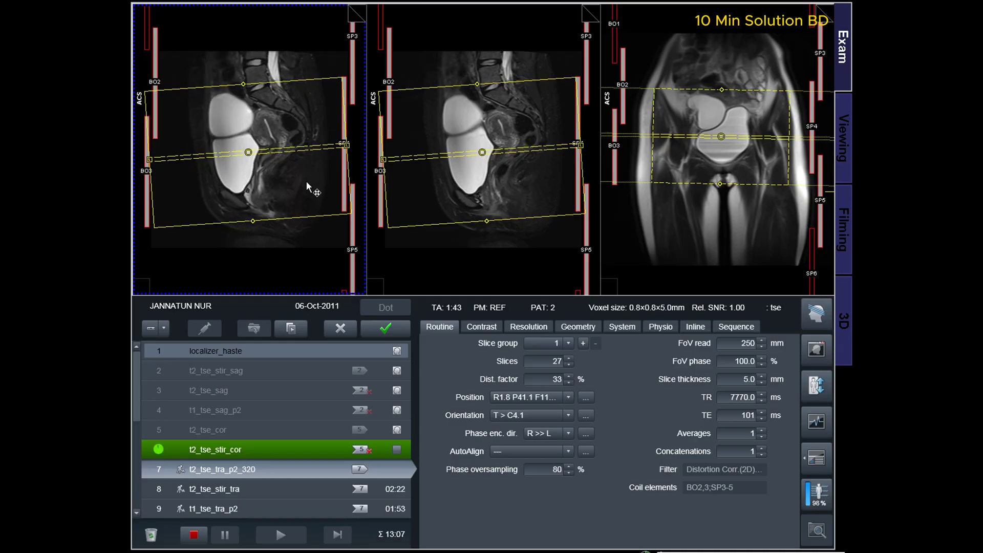
click(395, 332)
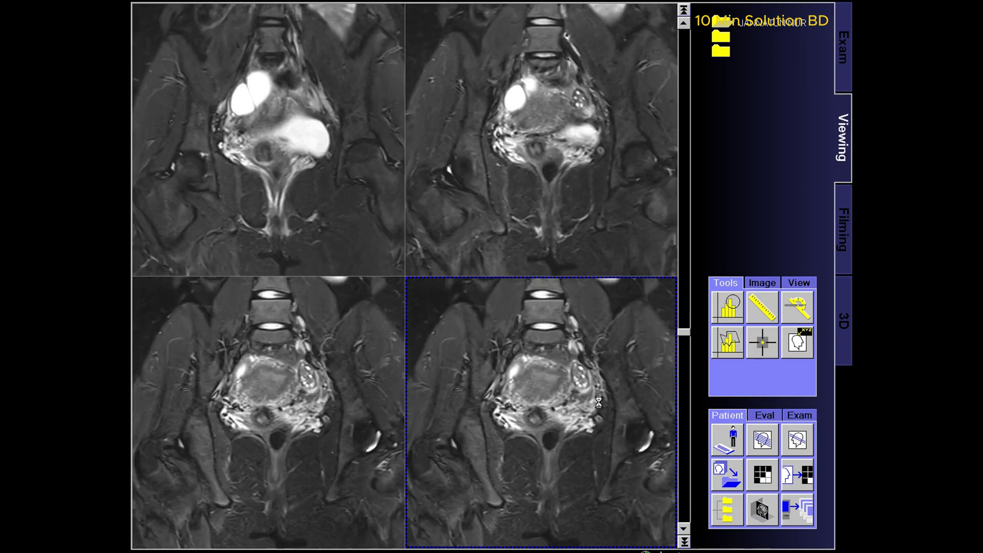
- Review the acquired fat-suppressed coronal and sagittal pelvis images in the Viewing card
scroll(597, 402, up, 5)
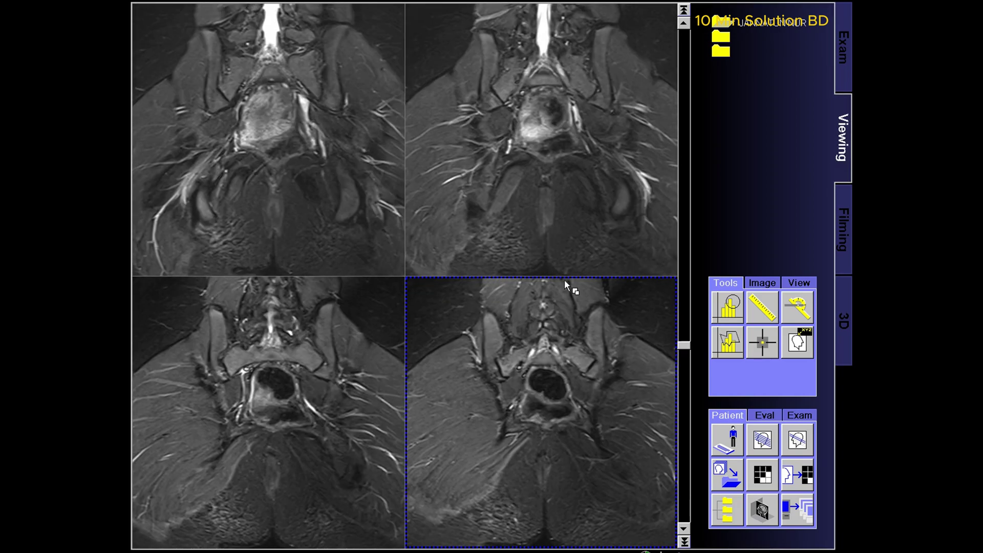
scroll(575, 426, up, 8)
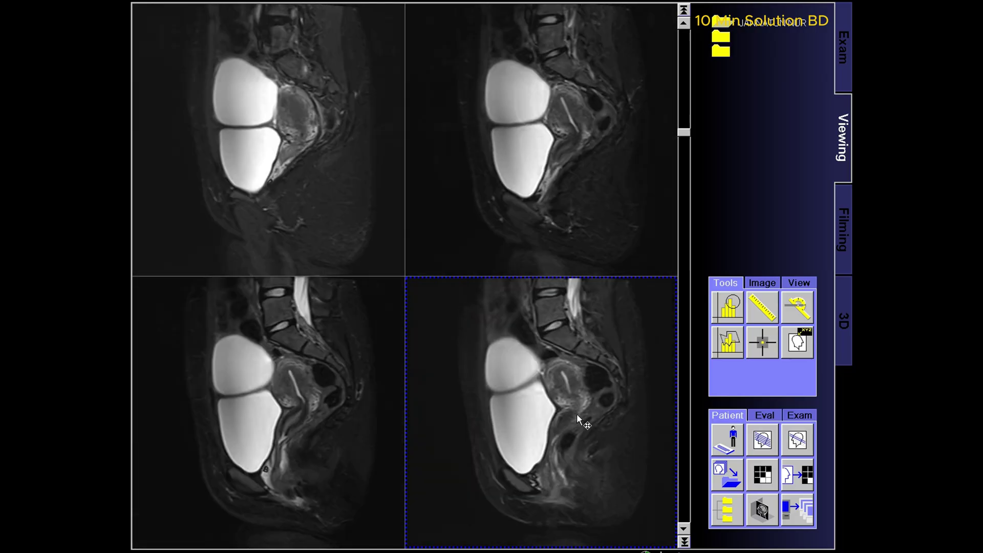
scroll(577, 415, down, 1)
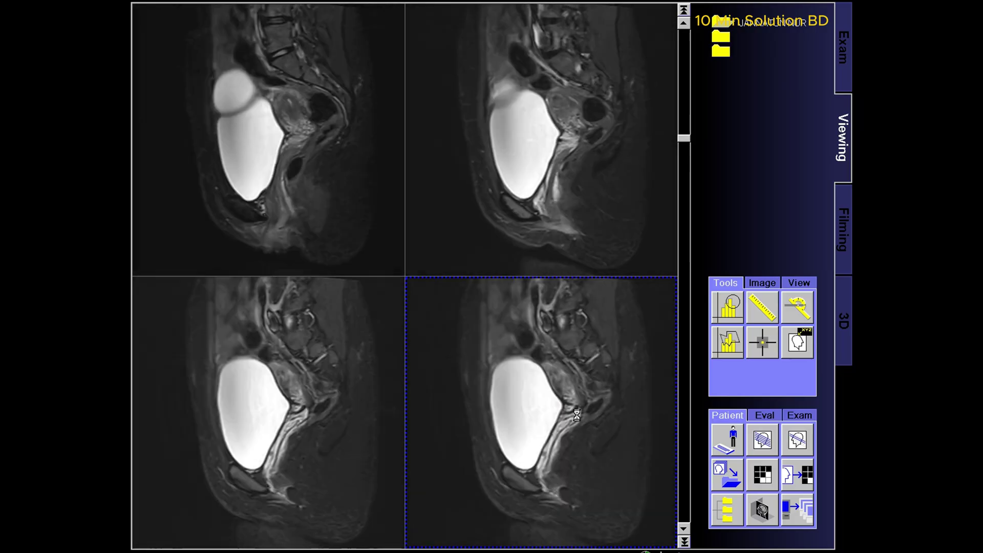
scroll(577, 414, up, 6)
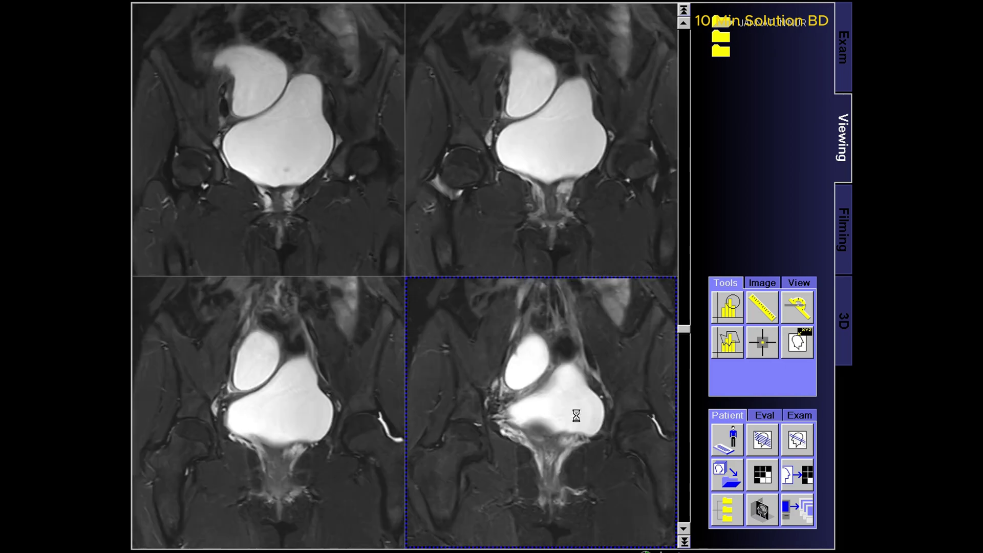
scroll(577, 416, down, 5)
scroll(576, 415, up, 11)
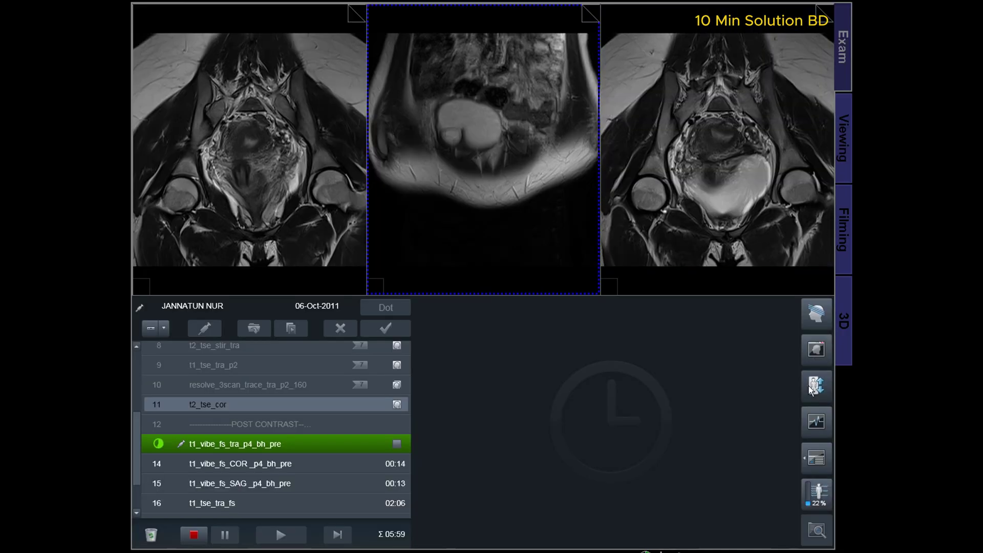
- Place the inline display window below the views, load the t1_vibe_fs_tra_p4_bh_pre images and page through the axial stack
drag(724, 14, 559, 280)
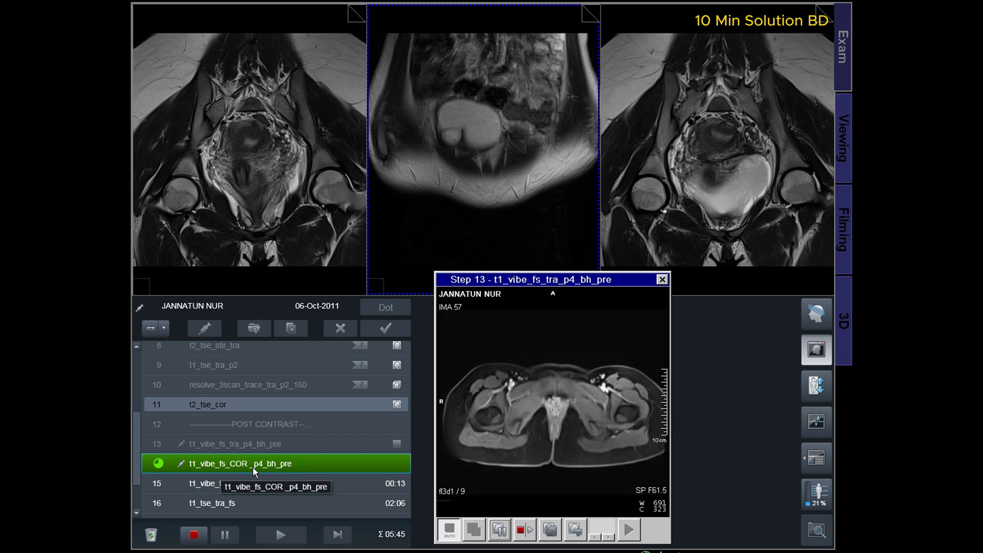
drag(380, 444, 588, 17)
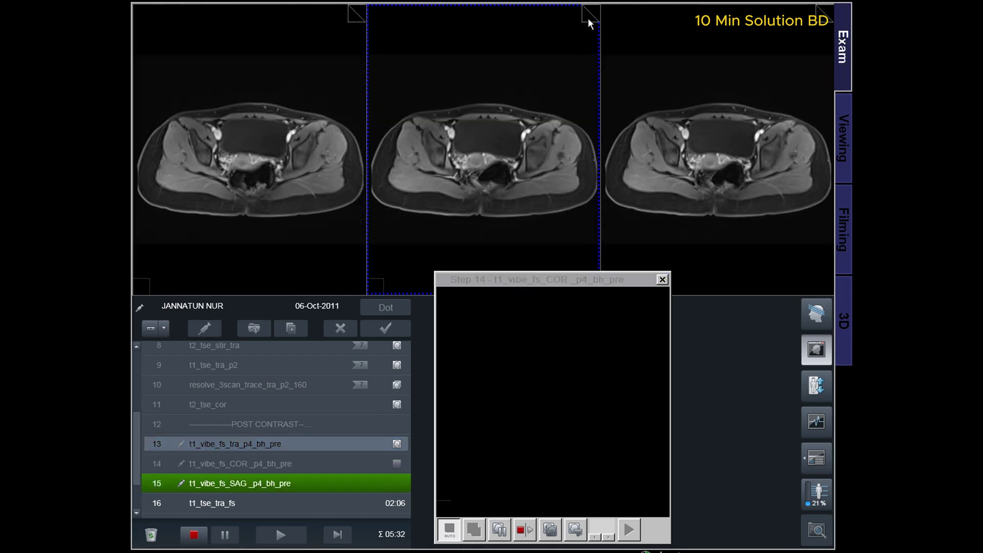
click(589, 18)
click(590, 18)
click(589, 18)
click(589, 19)
click(590, 18)
click(590, 18)
click(594, 7)
click(594, 7)
click(594, 7)
click(594, 8)
click(594, 8)
click(595, 7)
click(594, 7)
click(595, 7)
click(594, 7)
click(593, 11)
click(593, 10)
click(593, 10)
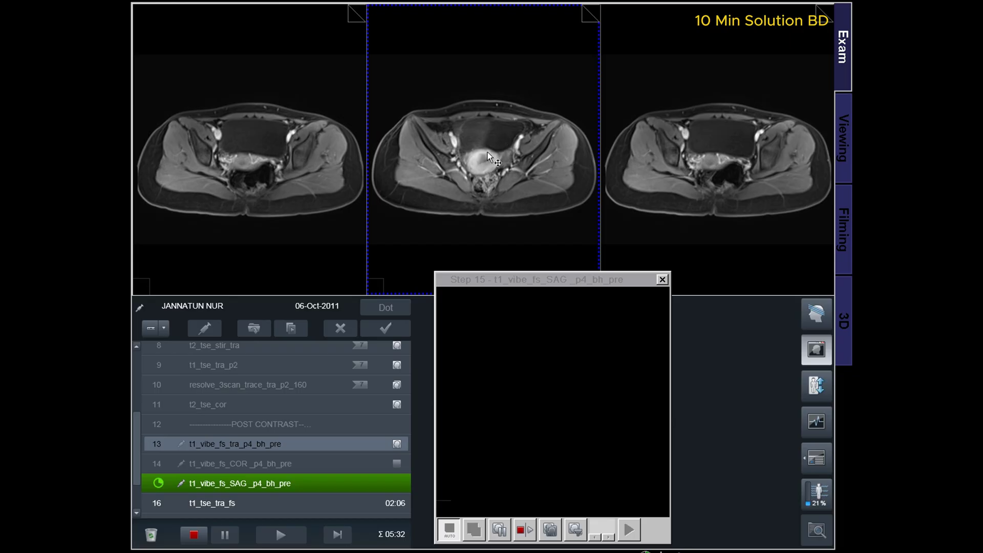
click(591, 14)
click(592, 14)
click(592, 14)
click(592, 13)
click(593, 13)
click(592, 13)
click(595, 11)
click(594, 11)
click(594, 11)
click(594, 11)
click(594, 12)
click(594, 12)
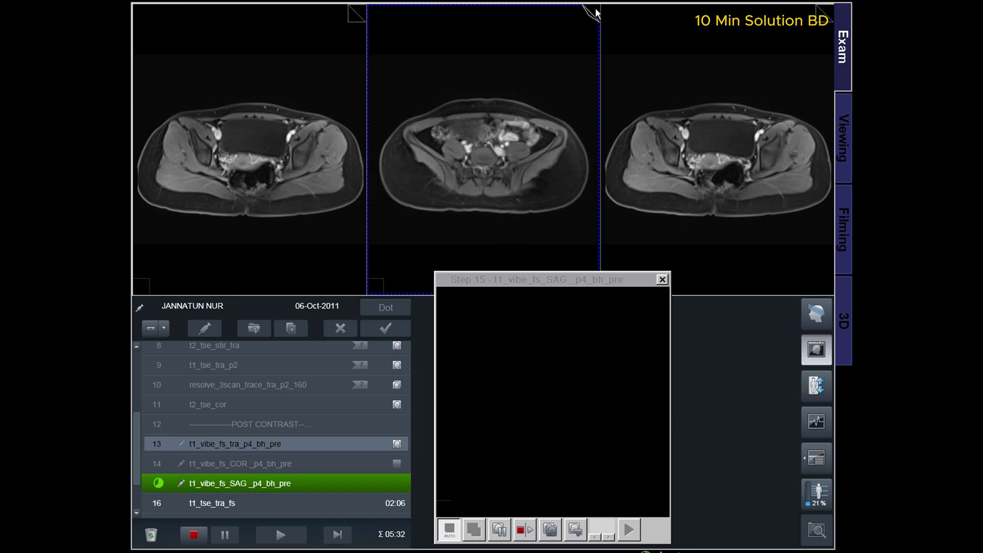
click(595, 12)
click(596, 11)
- Load the t1_vibe_fs_COR _p4_bh_pre images into the first view and page through the coronal stack
drag(528, 405, 539, 441)
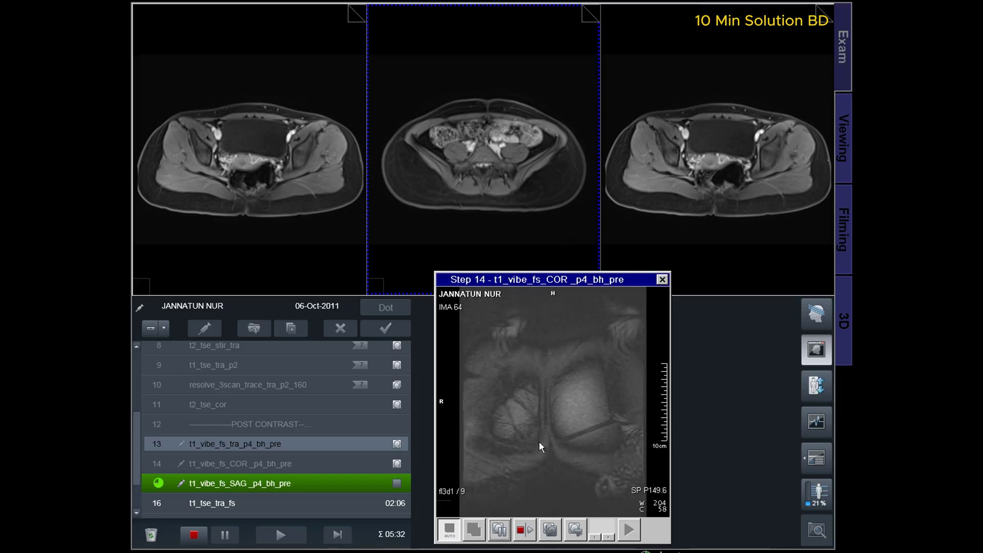
drag(379, 464, 345, 61)
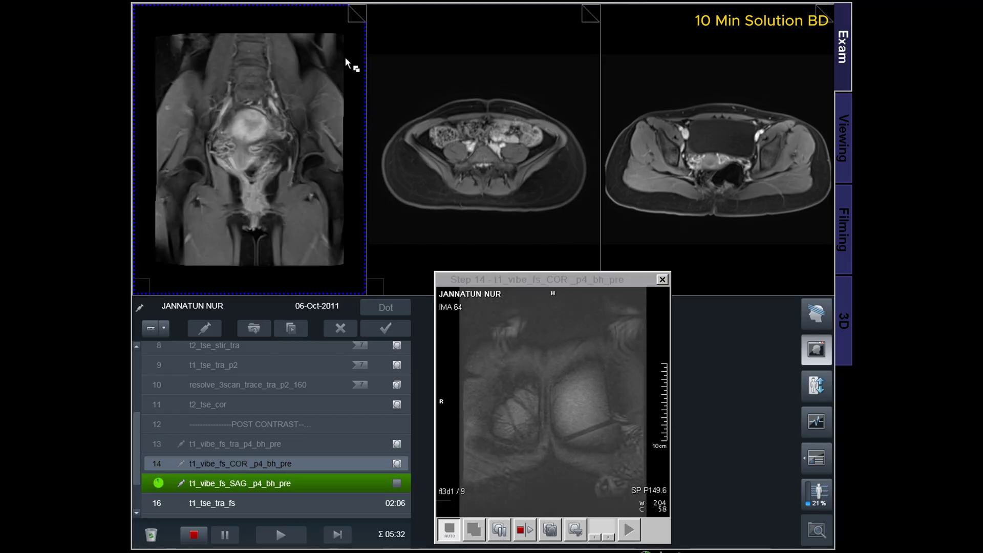
click(353, 14)
click(352, 14)
click(353, 14)
click(353, 14)
click(361, 14)
click(361, 14)
click(361, 14)
click(361, 14)
click(361, 14)
click(361, 14)
click(362, 14)
click(361, 13)
click(361, 14)
click(361, 14)
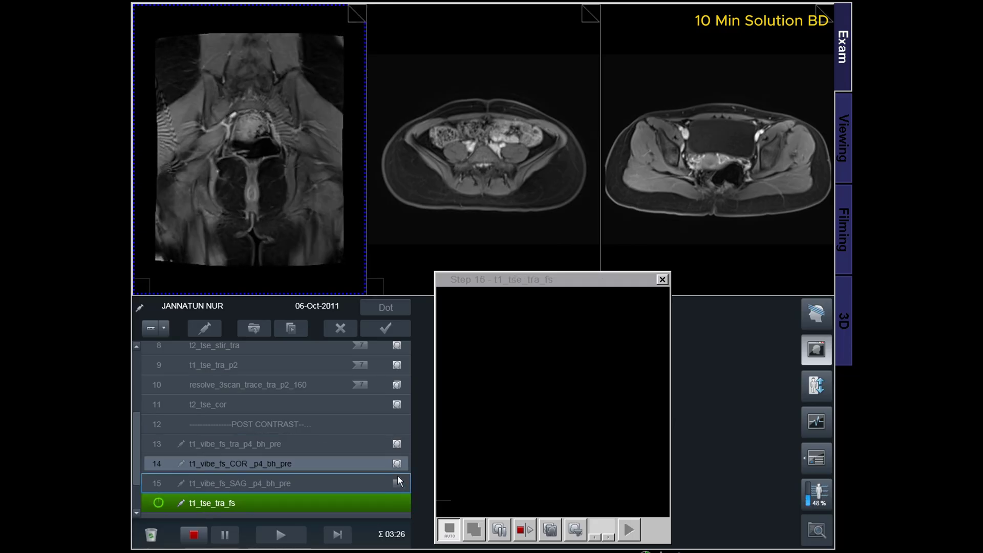
- Load the t1_vibe_fs_COR _p4_bh_pre images into the middle view as well and check the remaining sequences in the exam list
drag(395, 465, 515, 179)
click(588, 17)
click(588, 17)
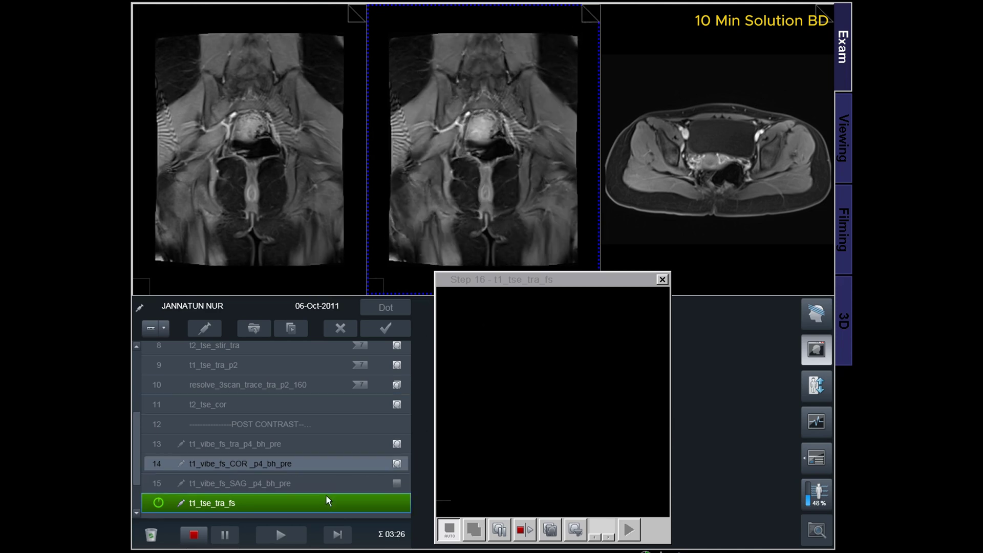
scroll(136, 500, down, 1)
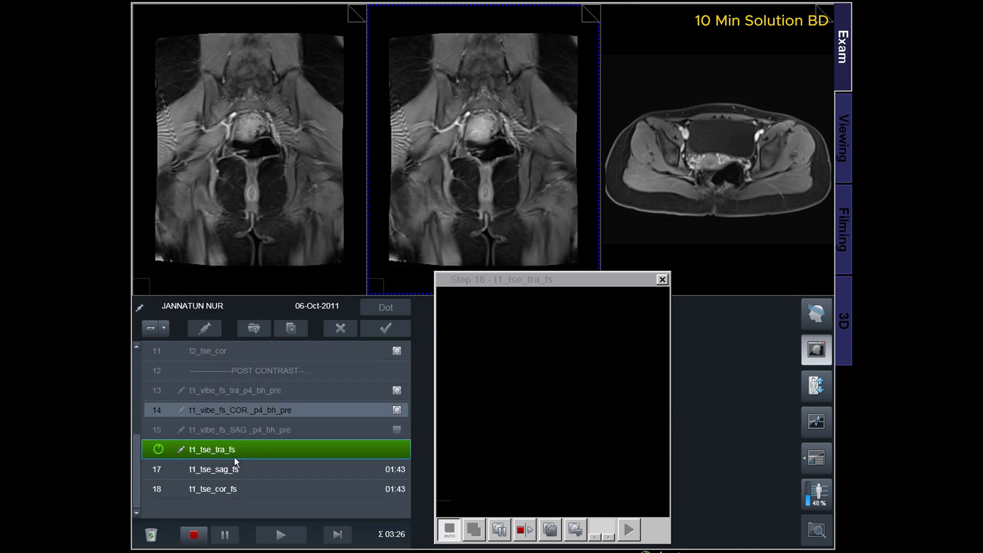